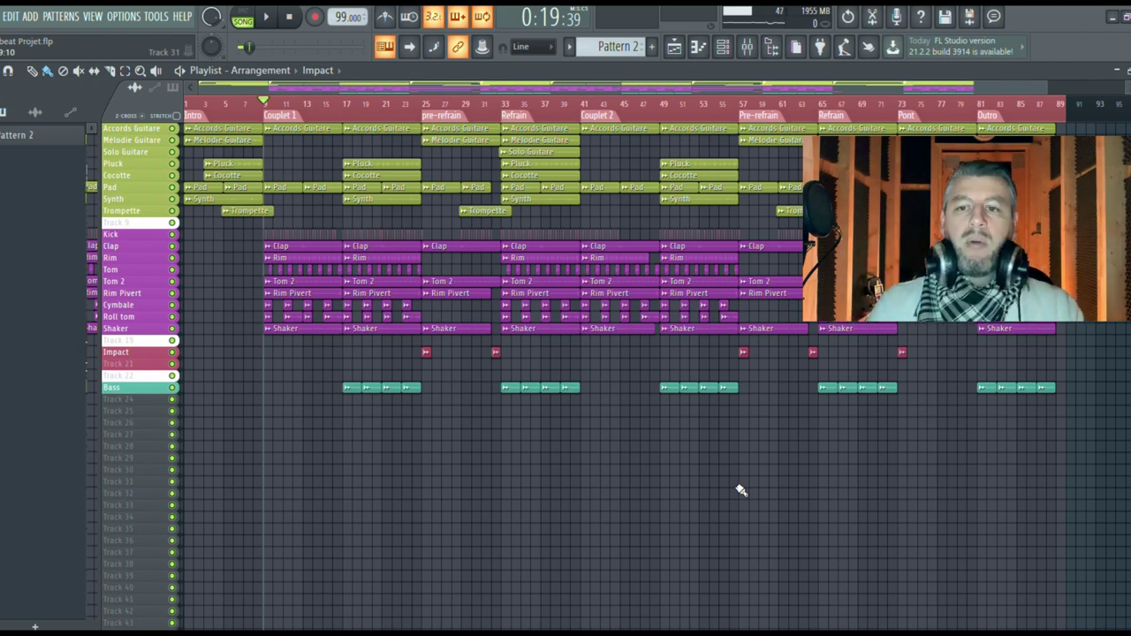
Bring up the mixer and play the song from the Intro into Couplet 1
{"action": "left_click", "coordinate": [746, 49]}
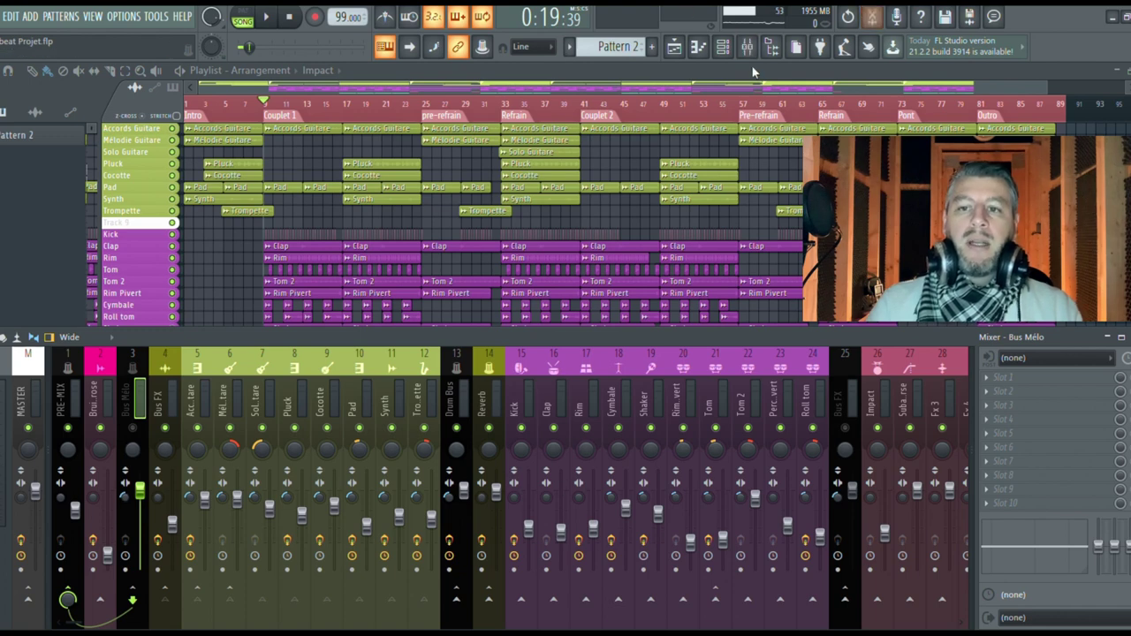
{"action": "left_click", "coordinate": [751, 51]}
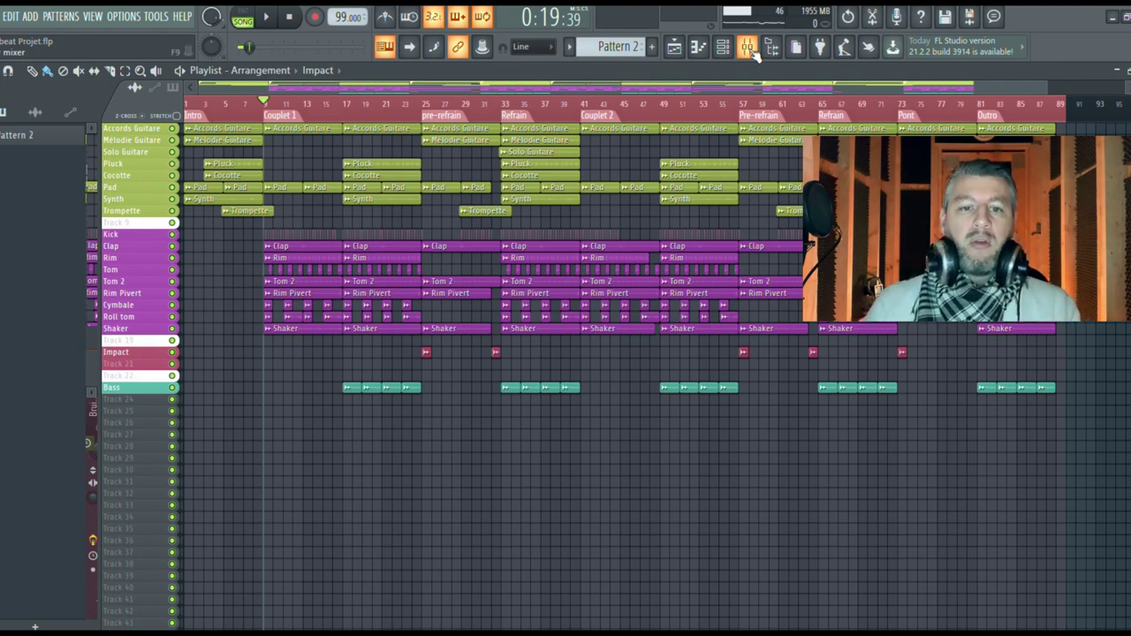
{"action": "left_click", "coordinate": [749, 49]}
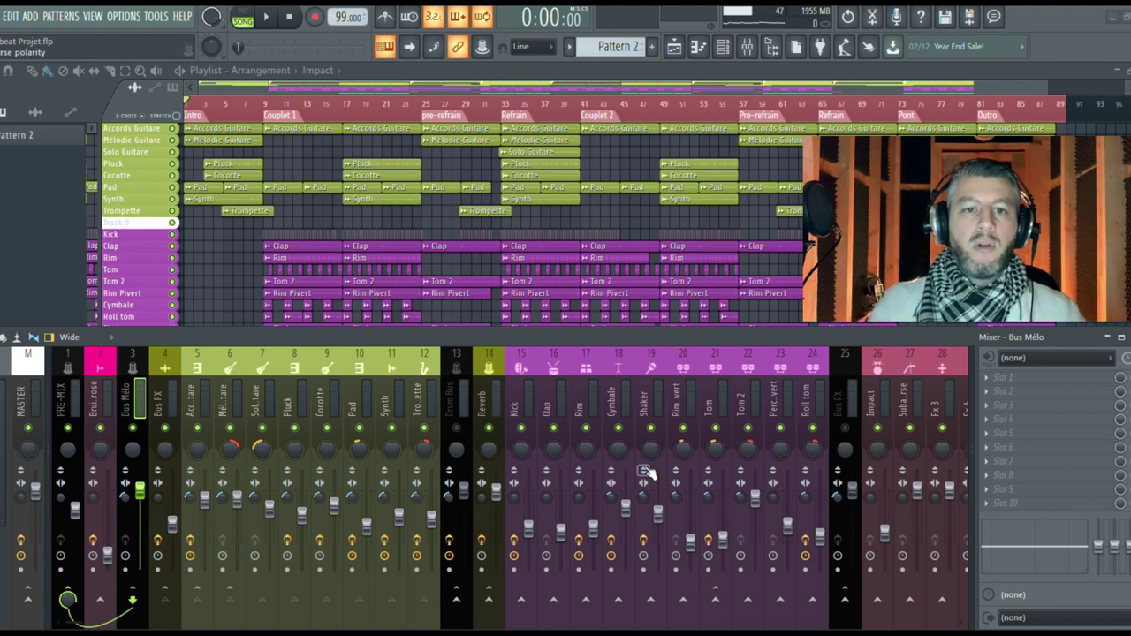
{"action": "left_click", "coordinate": [266, 18]}
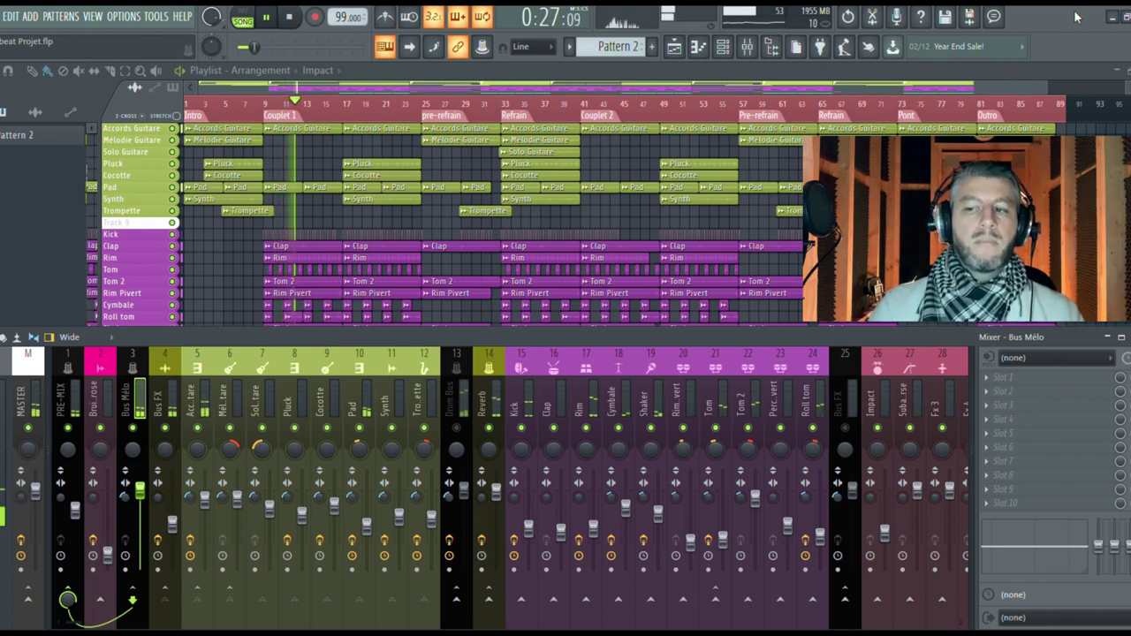
{"action": "key", "text": "space"}
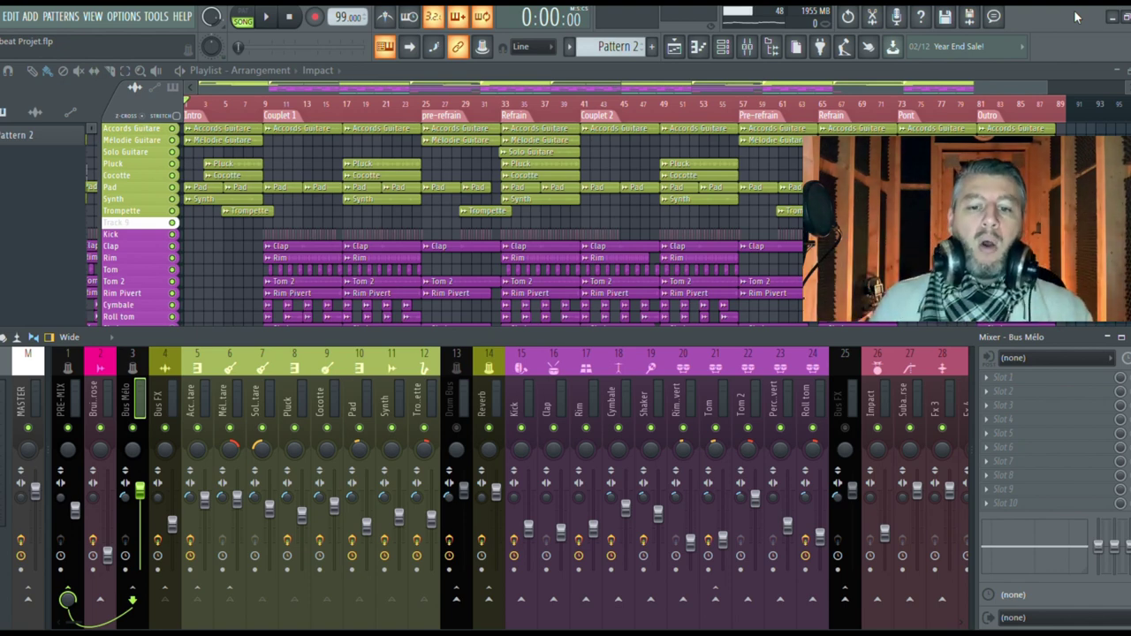
Mute Bus Mélo, enable Drum Bus, and audition the drums from the Refrain at bar 33 with the mixer showing
{"action": "left_click", "coordinate": [132, 429]}
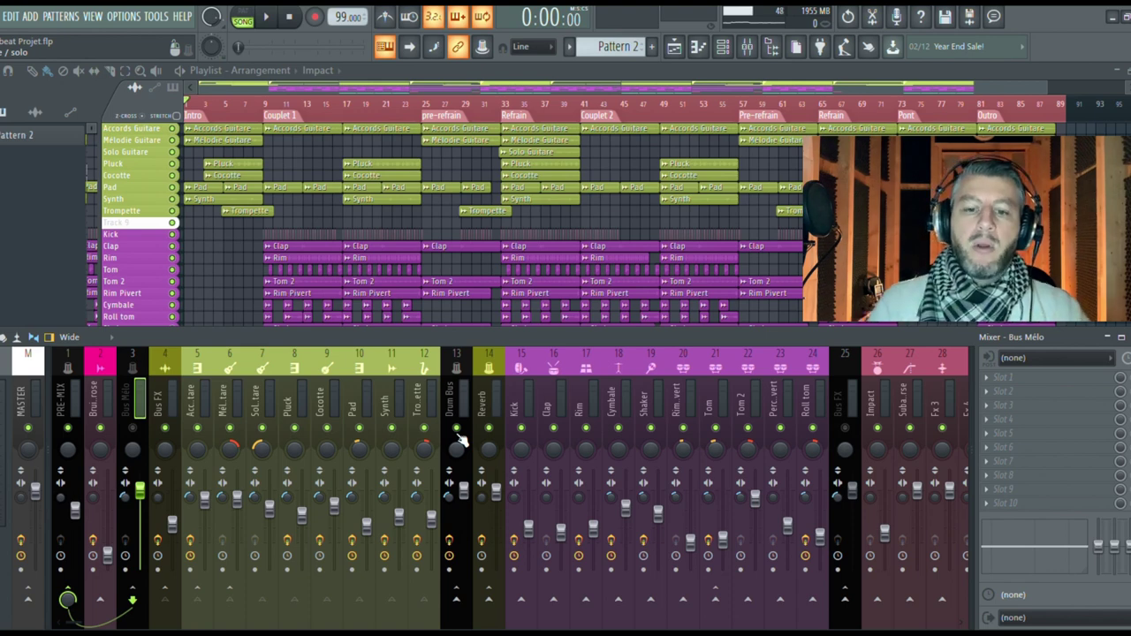
{"action": "key", "text": "F9"}
{"action": "left_click", "coordinate": [504, 106]}
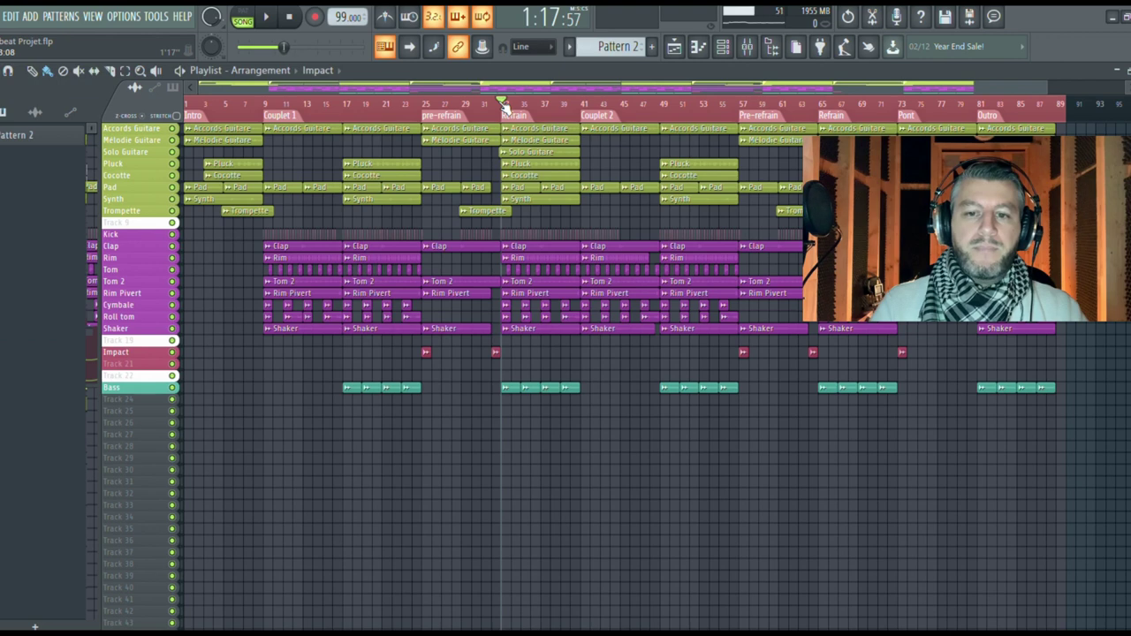
{"action": "left_click", "coordinate": [266, 17]}
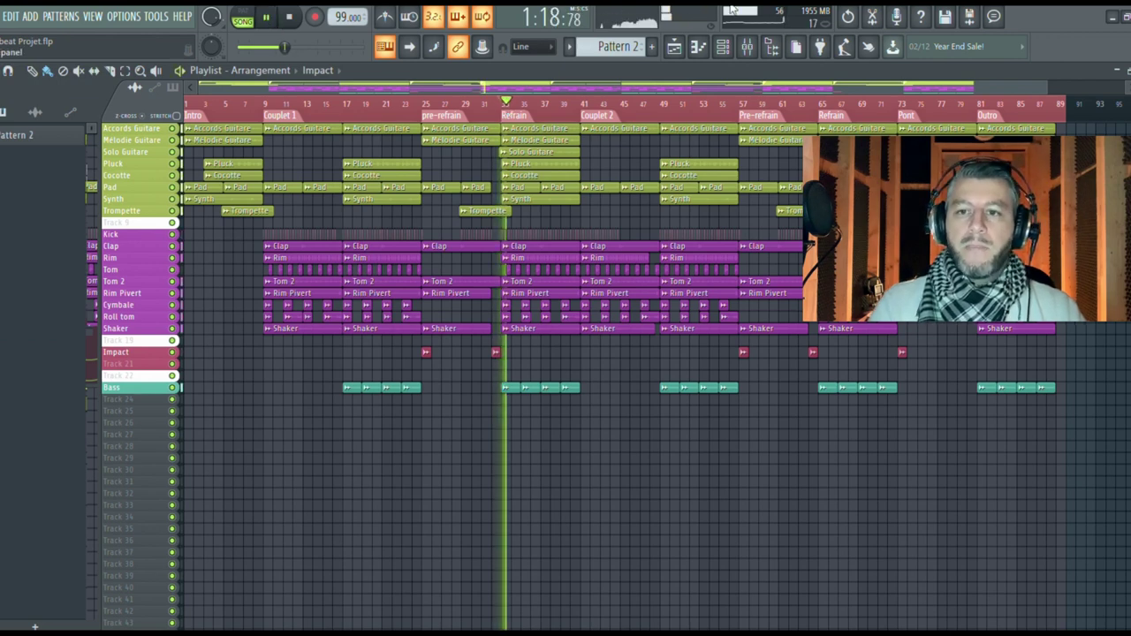
{"action": "left_click", "coordinate": [746, 49]}
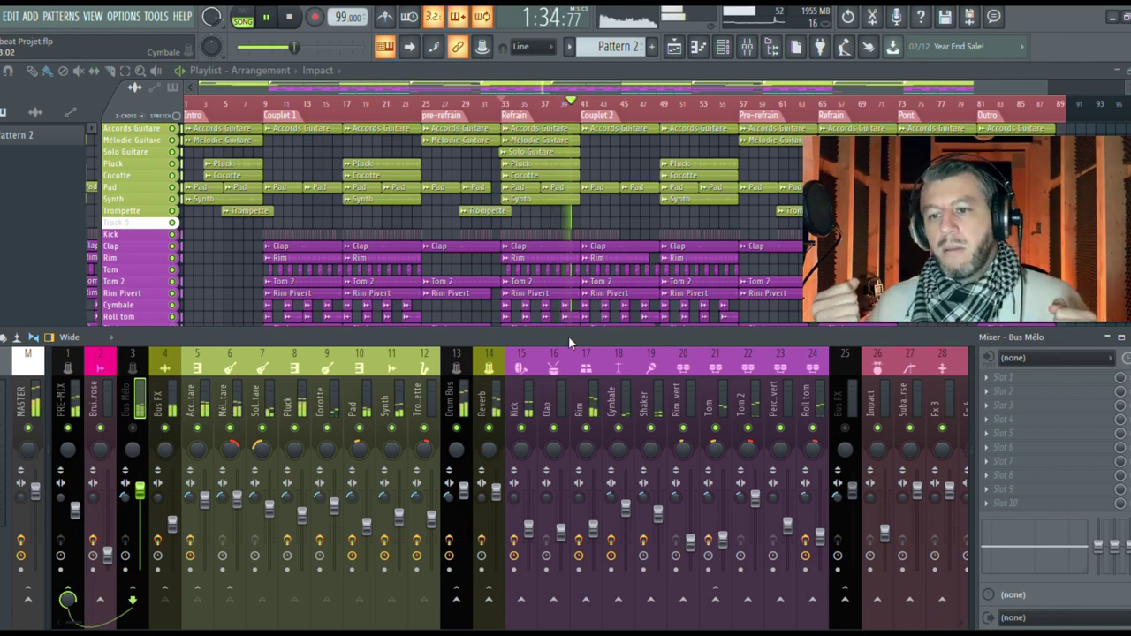
{"action": "key", "text": "space"}
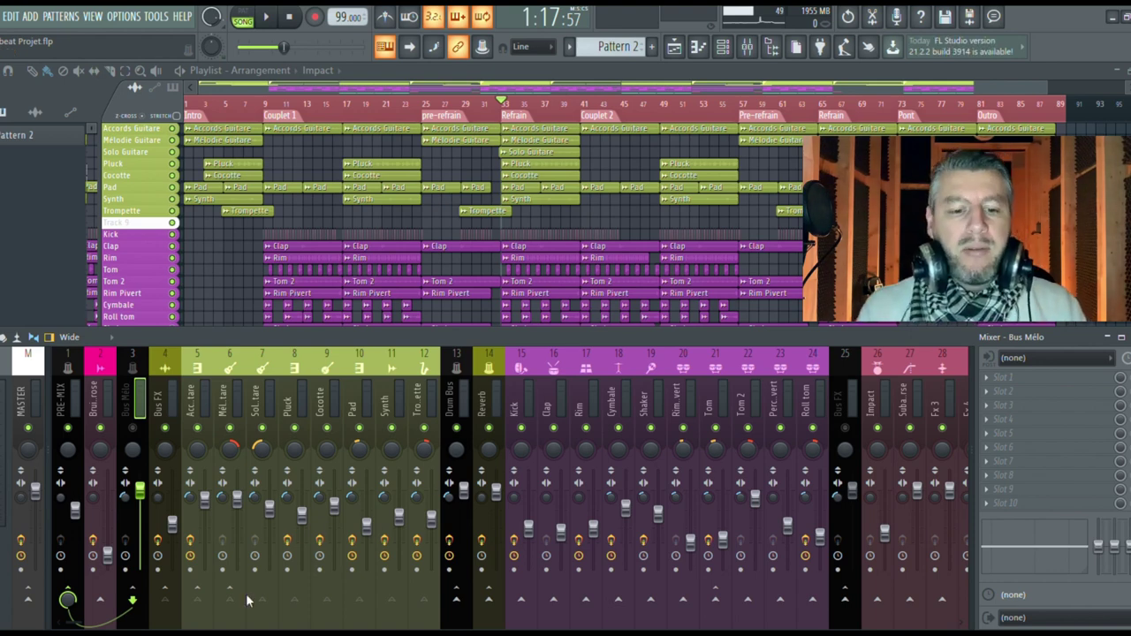
Enable Bus Bass and audition the bass with the drums from bar 17 to the pre-refrain, checking the mixer levels
{"action": "left_click_drag", "start_coordinate": [78, 626], "coordinate": [134, 625]}
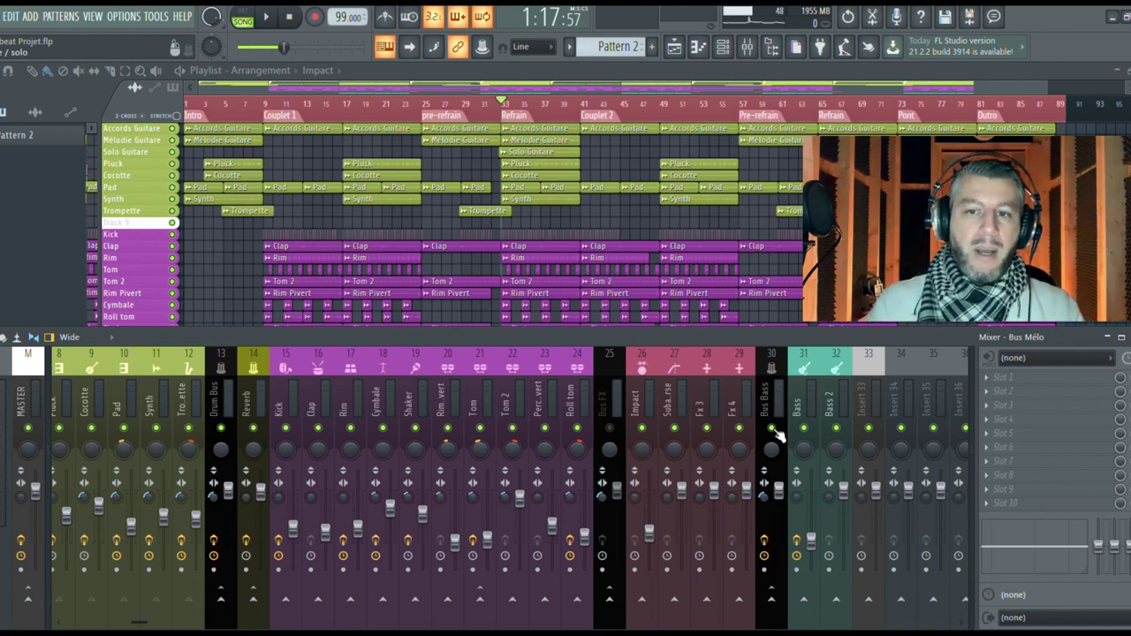
{"action": "left_click", "coordinate": [745, 51]}
{"action": "left_click", "coordinate": [345, 115]}
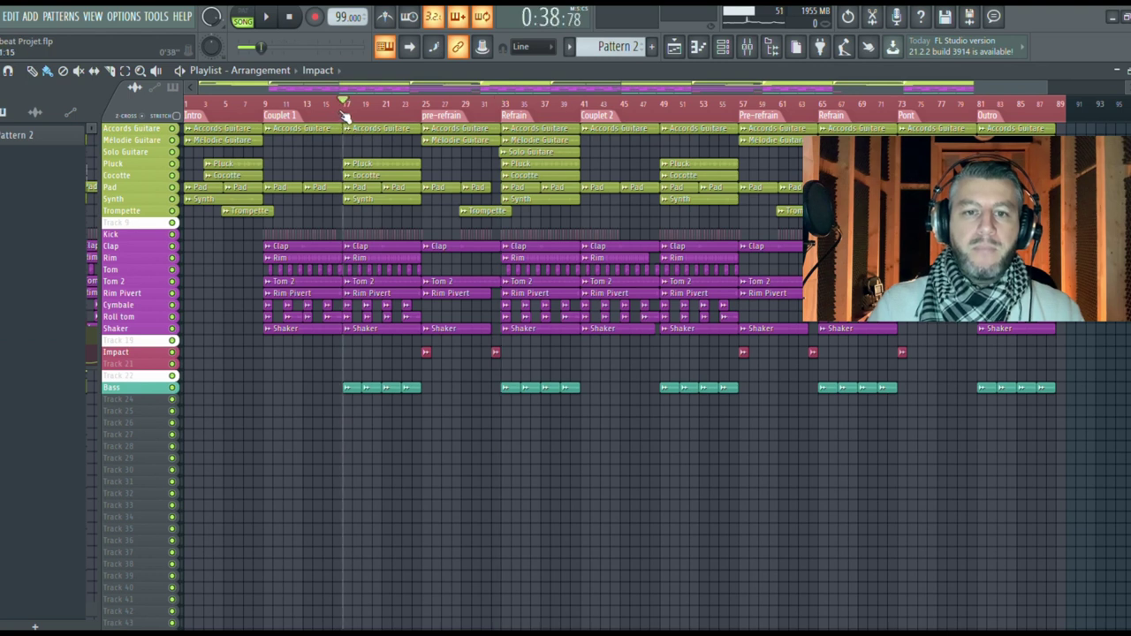
{"action": "key", "text": "space"}
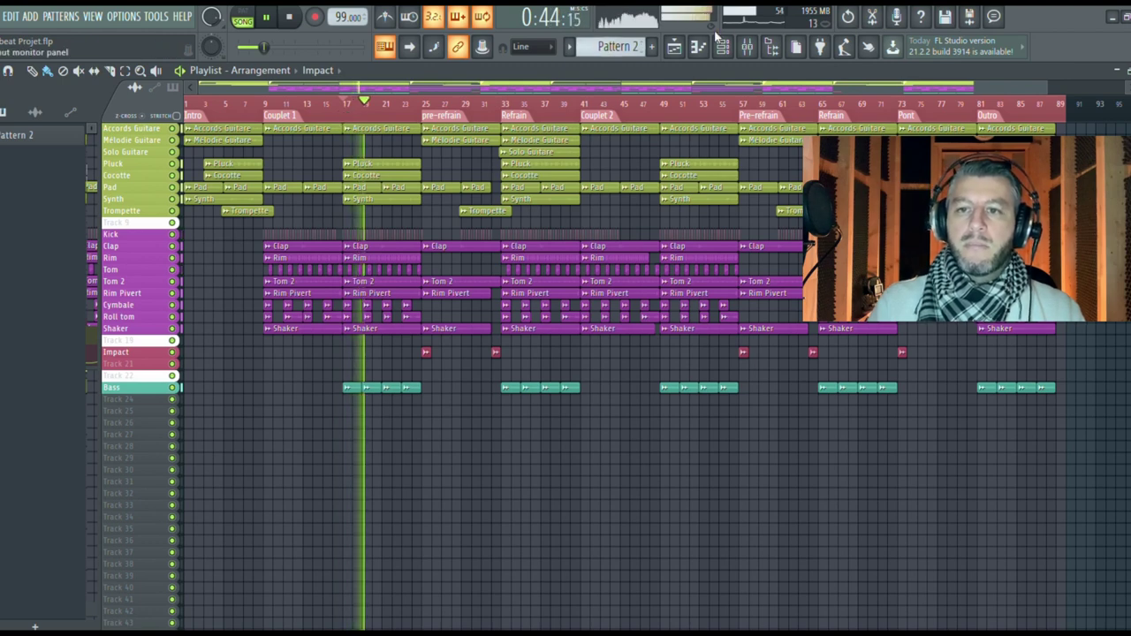
{"action": "left_click", "coordinate": [749, 49]}
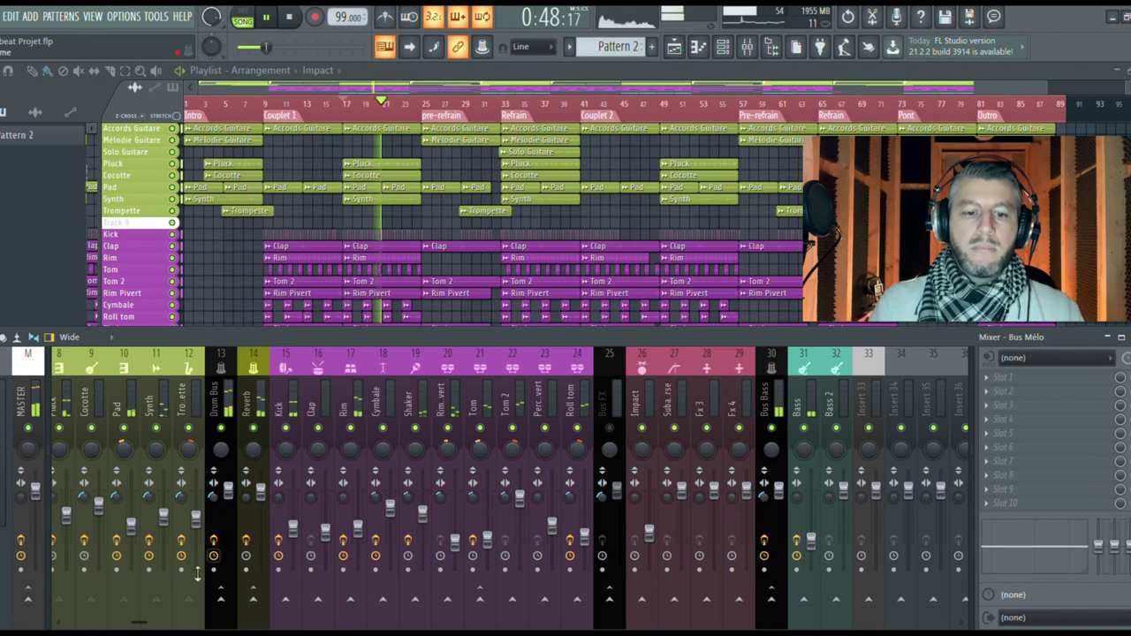
{"action": "left_click_drag", "start_coordinate": [145, 628], "coordinate": [150, 627]}
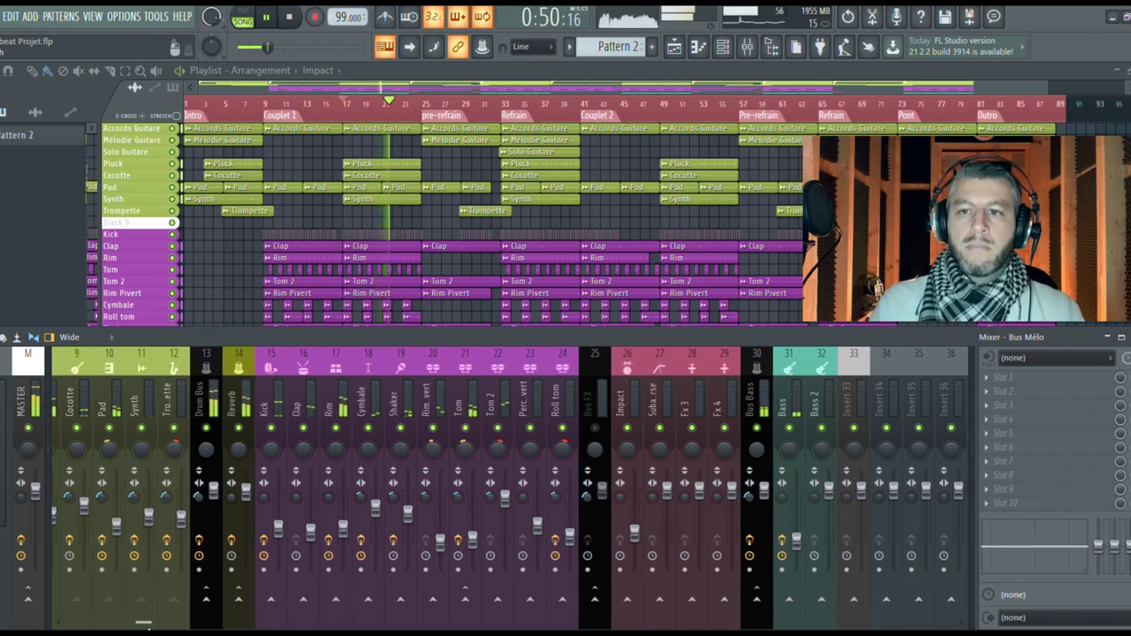
{"action": "left_click", "coordinate": [749, 48]}
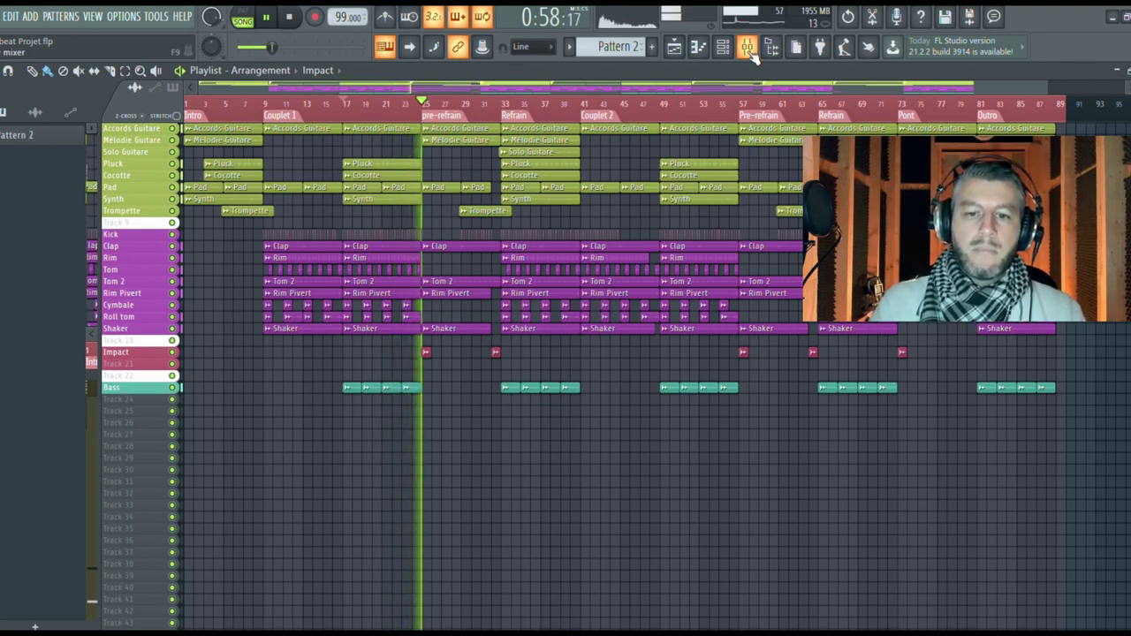
{"action": "key", "text": "space"}
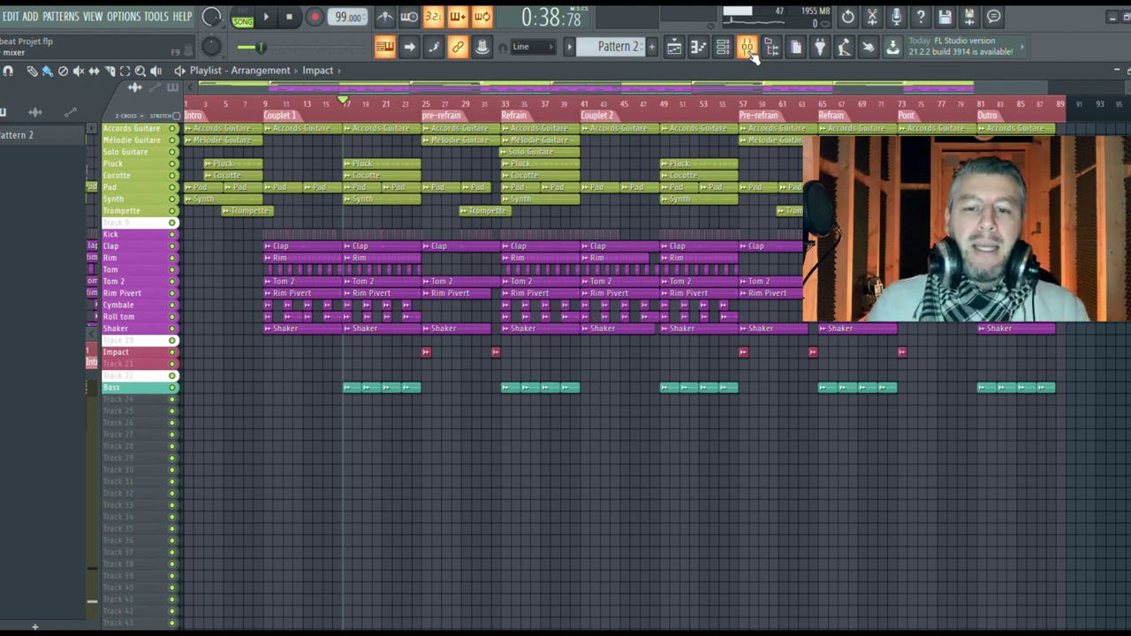
Enable Bus FX in the mixer and audition the pre-refrain from bar 25
{"action": "left_click", "coordinate": [426, 113]}
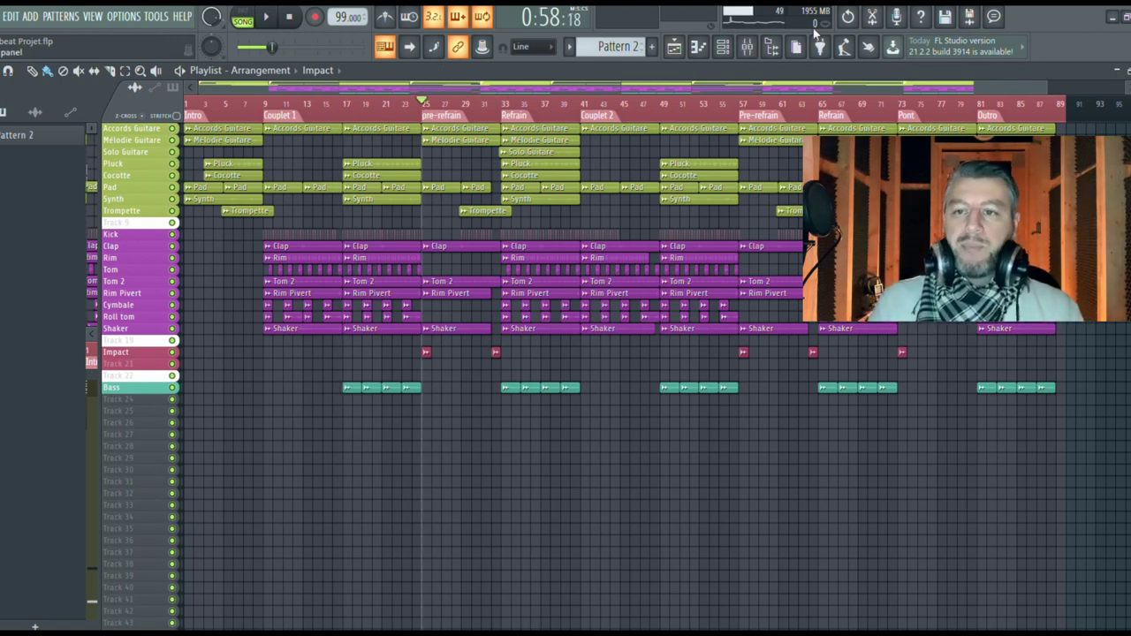
{"action": "left_click", "coordinate": [747, 46]}
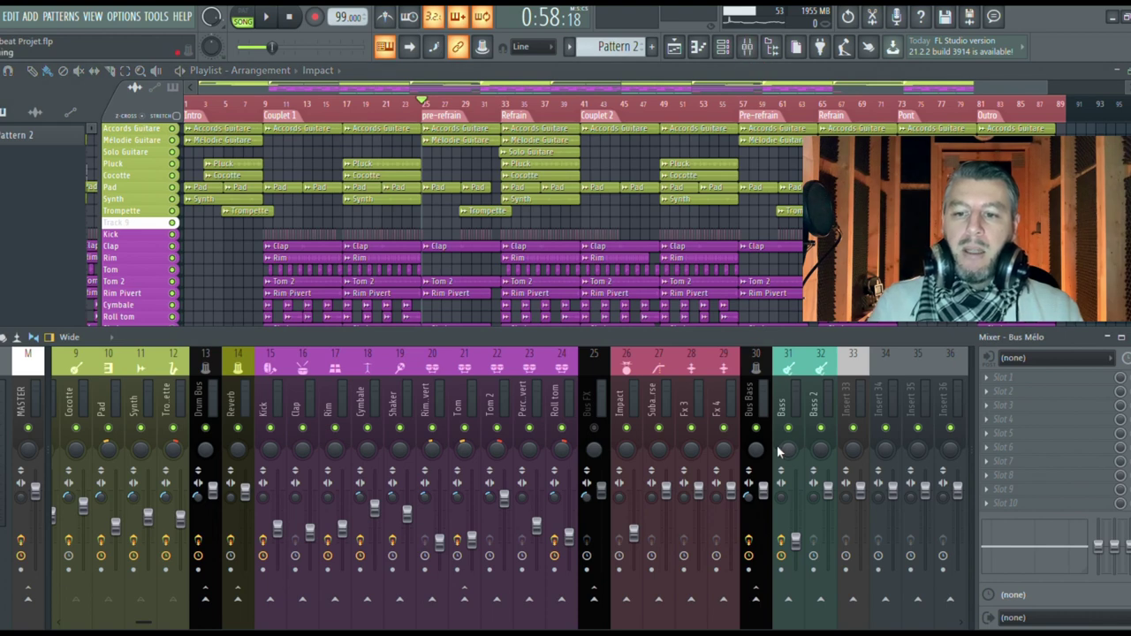
{"action": "left_click", "coordinate": [756, 428]}
{"action": "left_click", "coordinate": [755, 429]}
{"action": "left_click", "coordinate": [595, 430]}
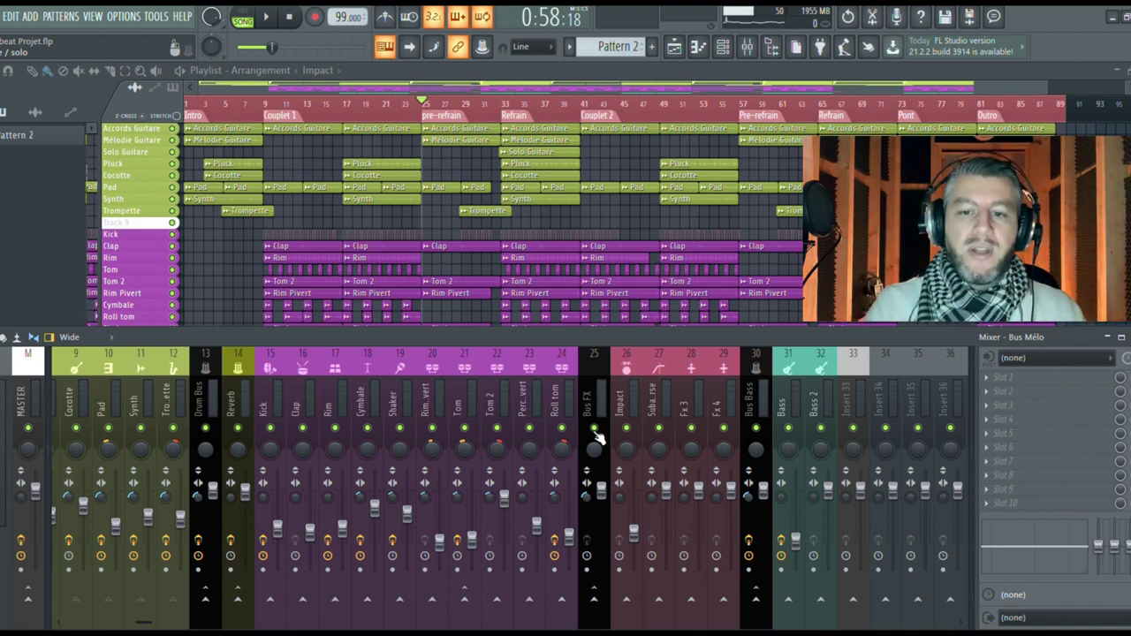
{"action": "key", "text": "space"}
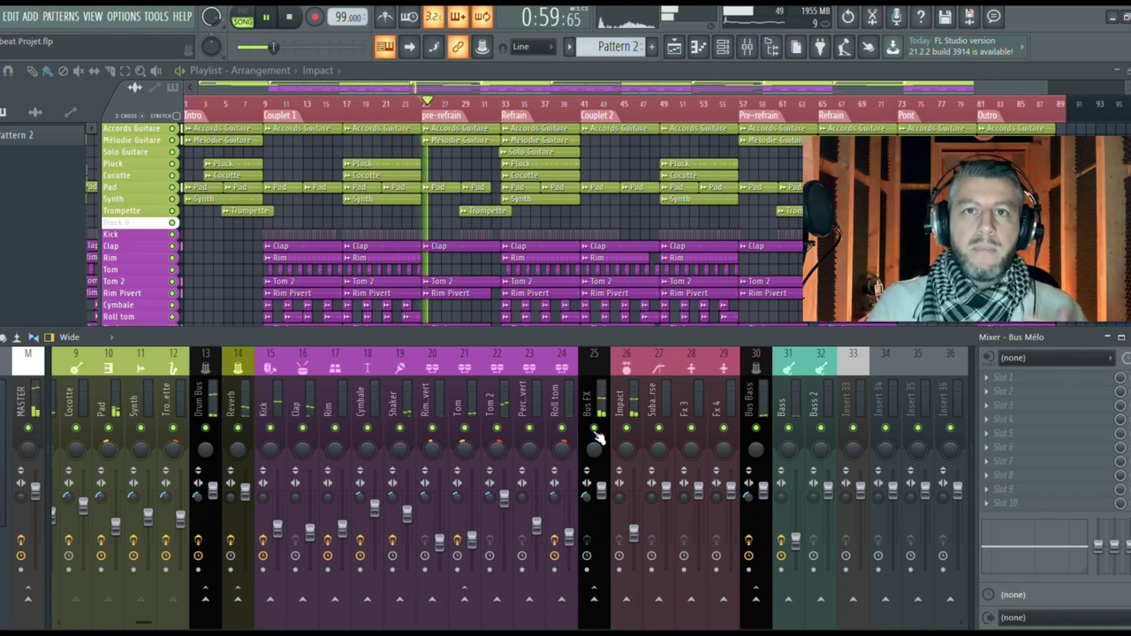
{"action": "key", "text": "space"}
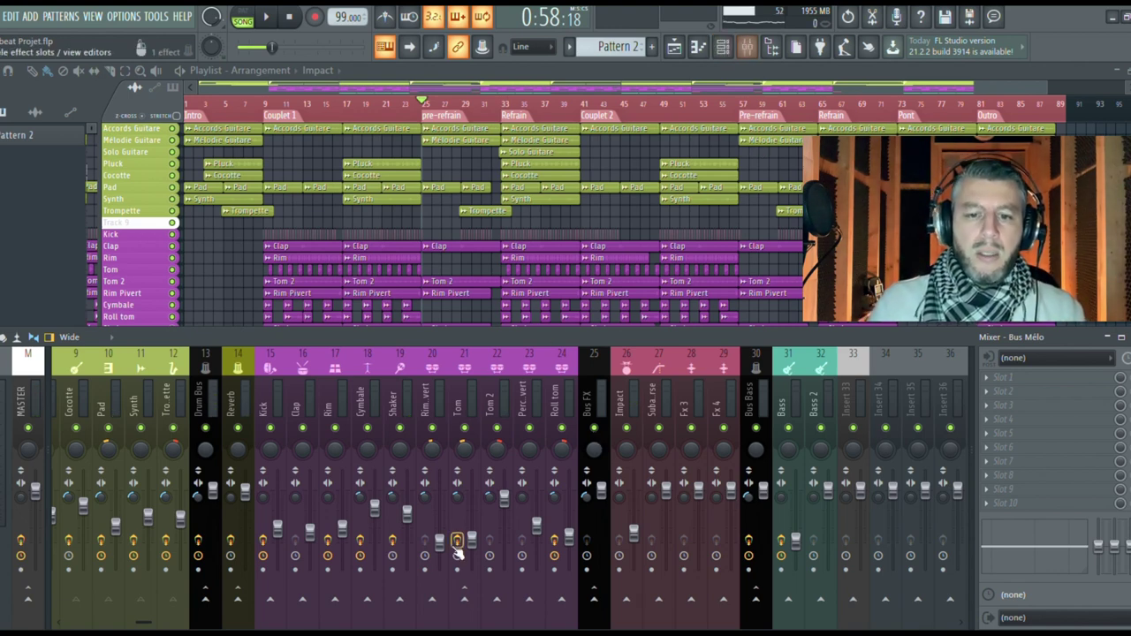
Solo the Clap channel and listen to it from the start of the pre-refrain
{"action": "right_click", "coordinate": [304, 433]}
{"action": "key", "text": "space"}
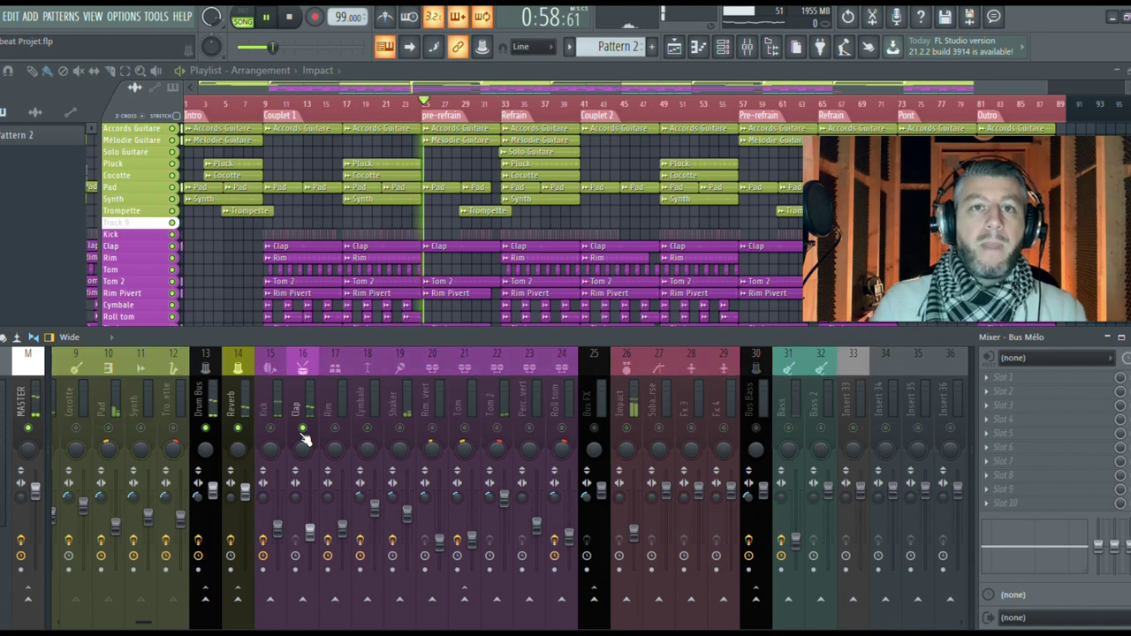
{"action": "key", "text": "space"}
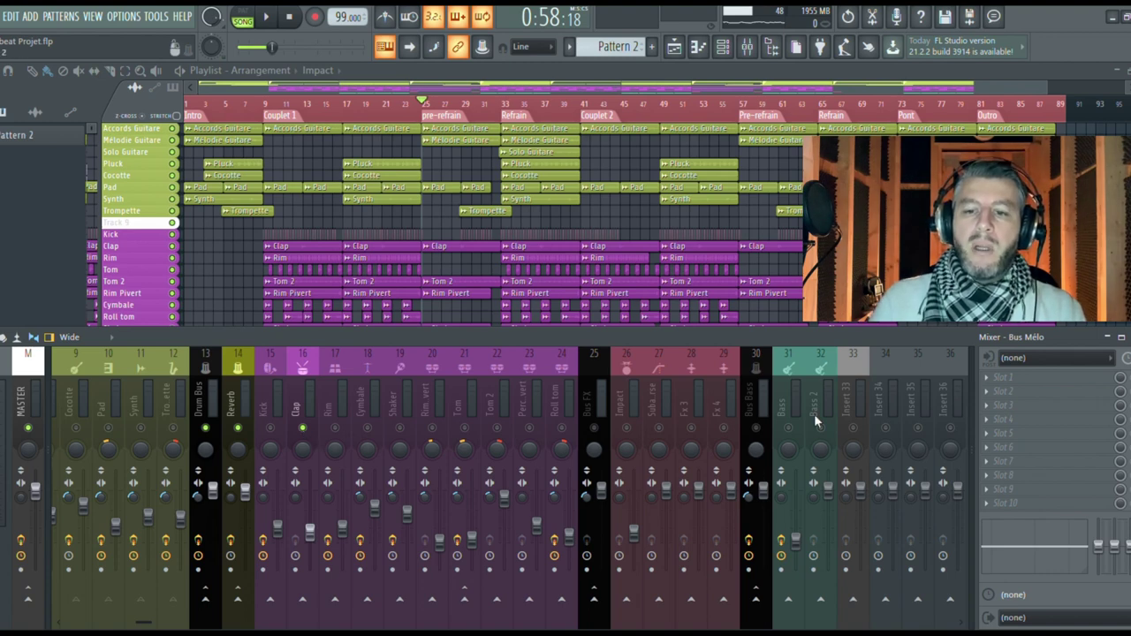
Enable Bus FX and Impact alongside the soloed Clap and compare the two sounds at the pre-refrain
{"action": "left_click", "coordinate": [594, 429]}
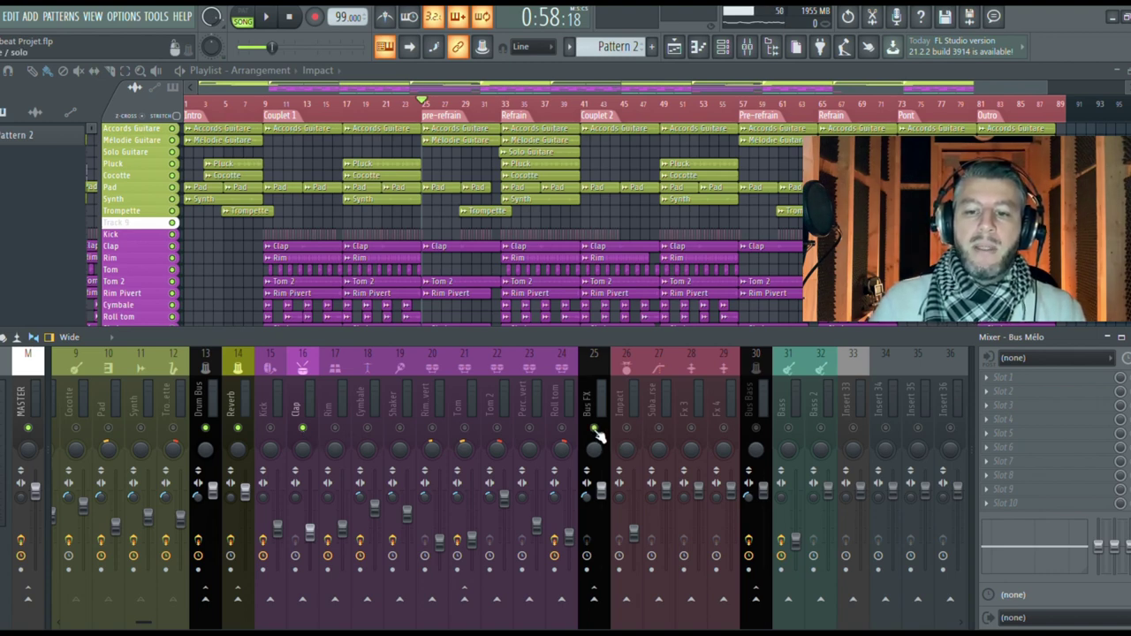
{"action": "left_click", "coordinate": [625, 429]}
{"action": "key", "text": "space"}
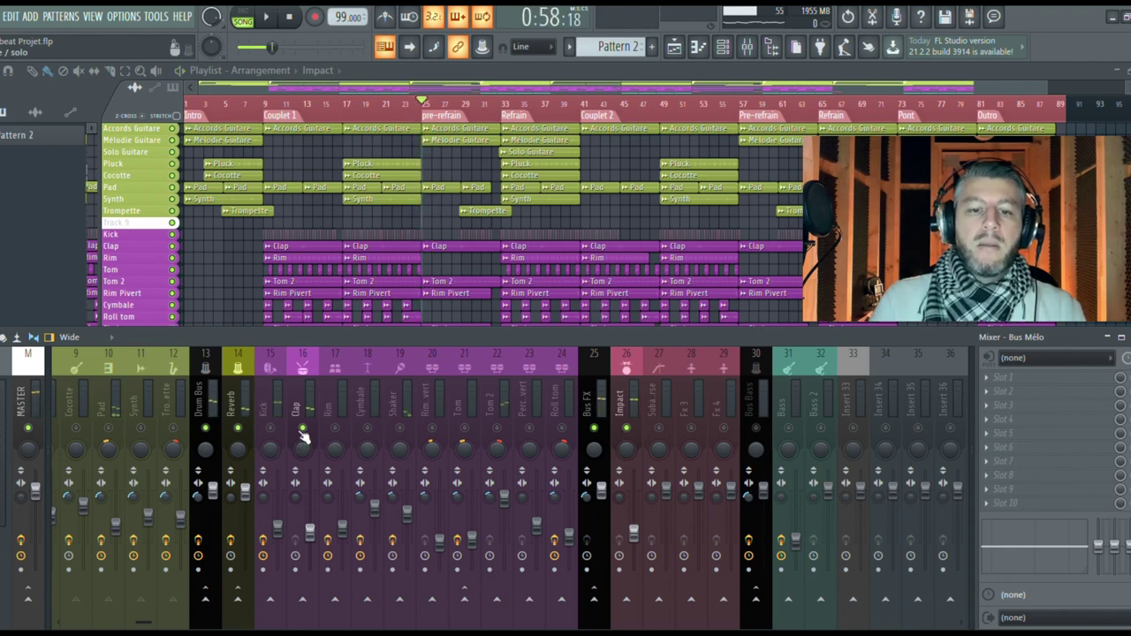
{"action": "key", "text": "space"}
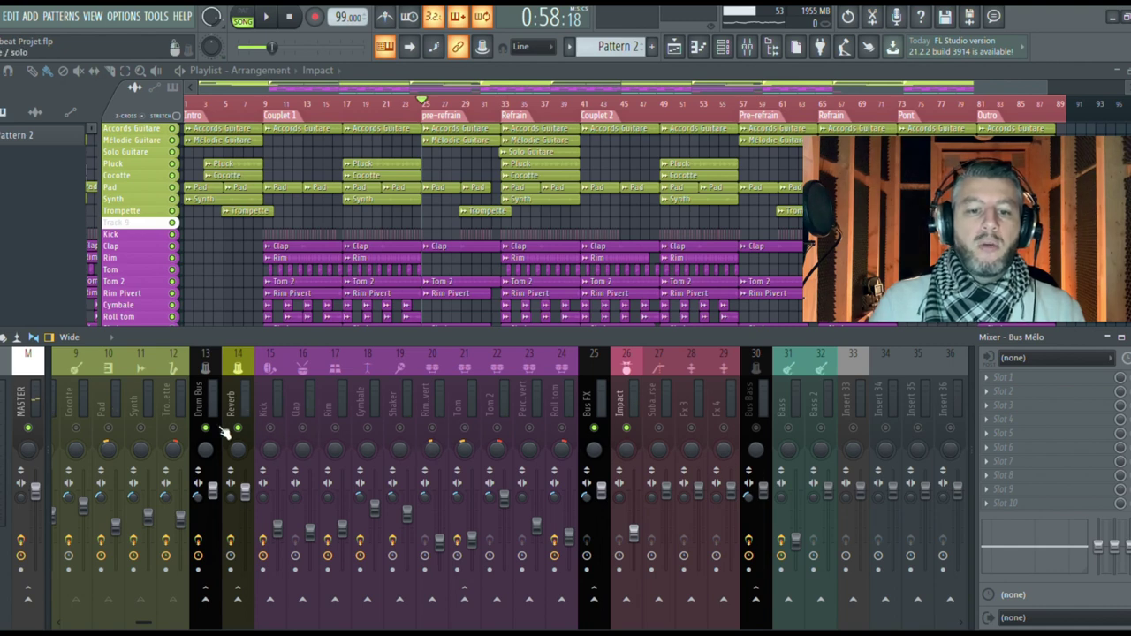
Restore the channels silenced by the solo and mute Bus Bass
{"action": "right_click", "coordinate": [596, 428]}
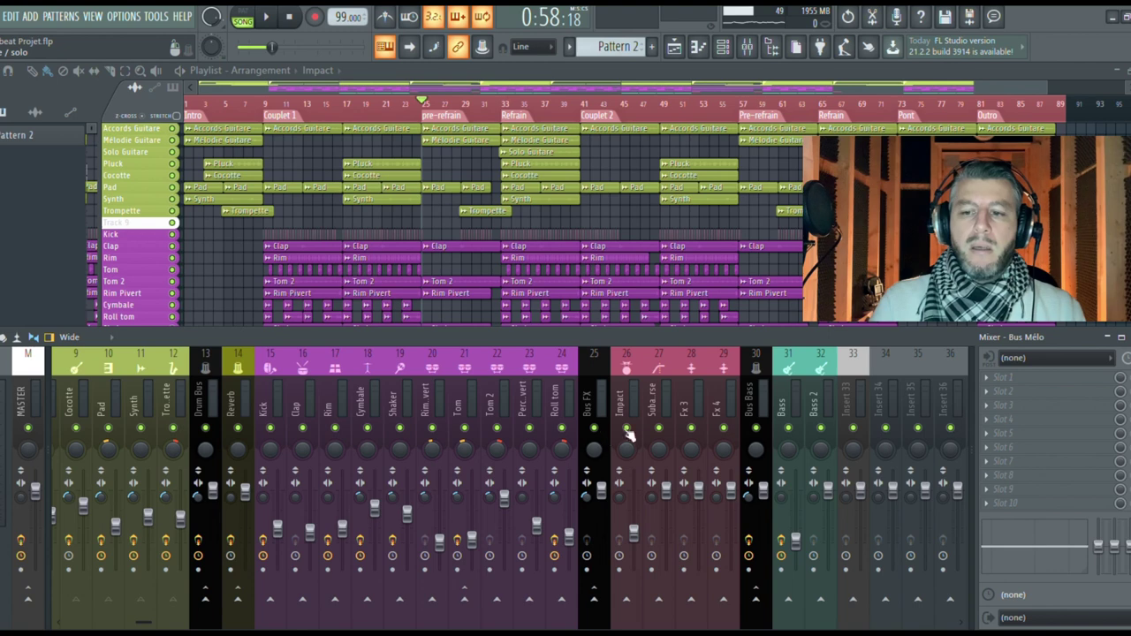
{"action": "left_click", "coordinate": [759, 430]}
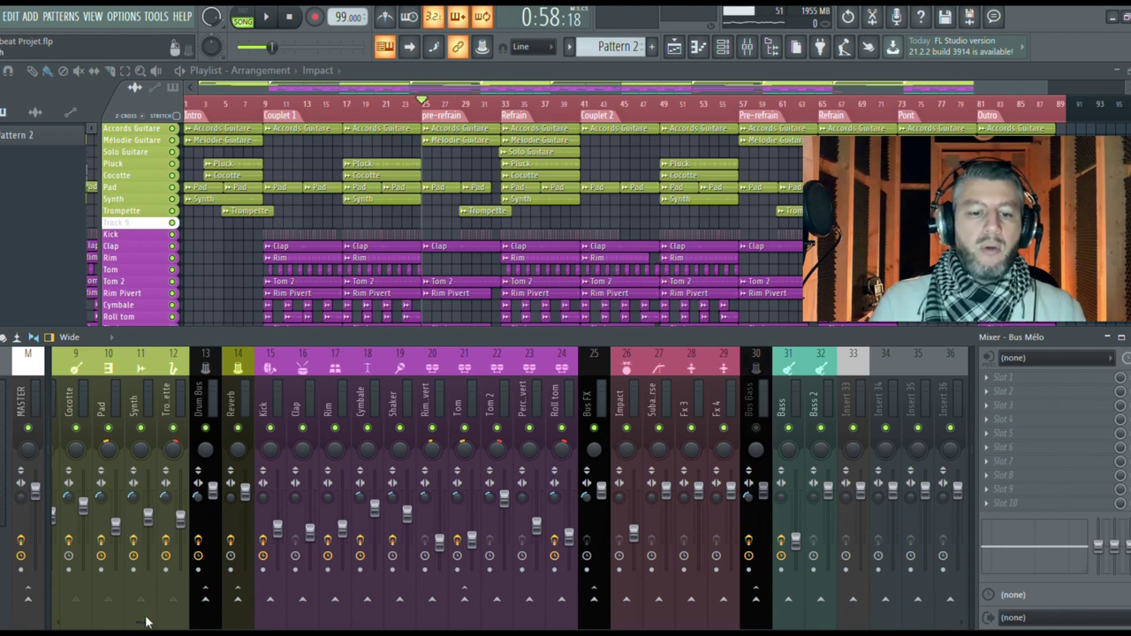
{"action": "left_click_drag", "start_coordinate": [148, 626], "coordinate": [19, 624]}
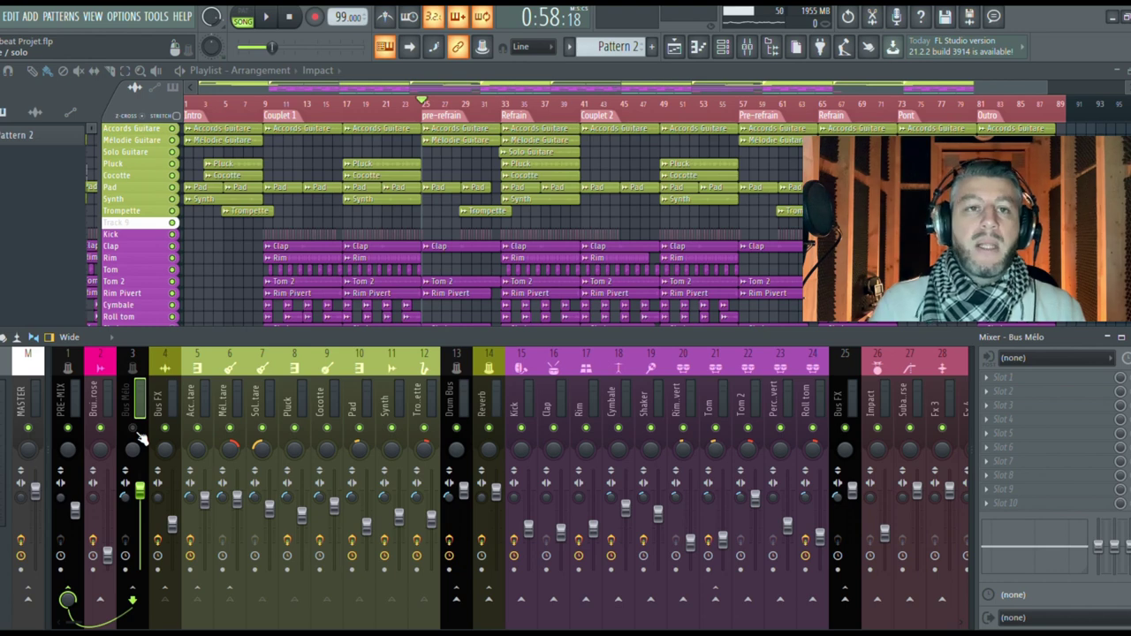
Play the pre-refrain from bar 25 twice, hiding the mixer to follow the Impact clip in the Playlist
{"action": "key", "text": "space"}
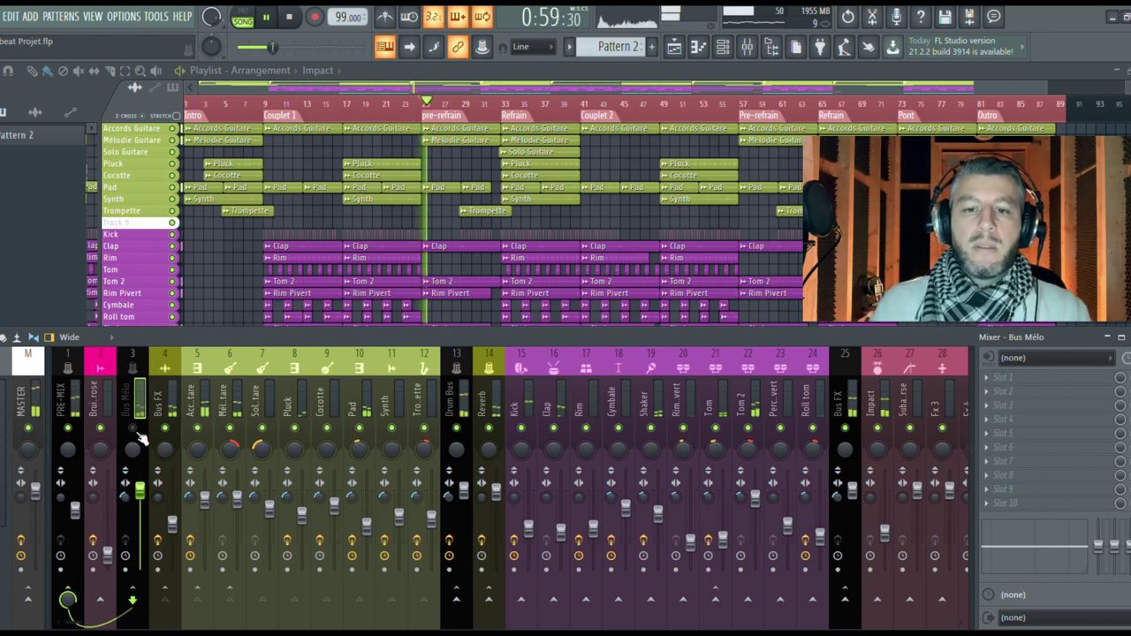
{"action": "left_click", "coordinate": [749, 49]}
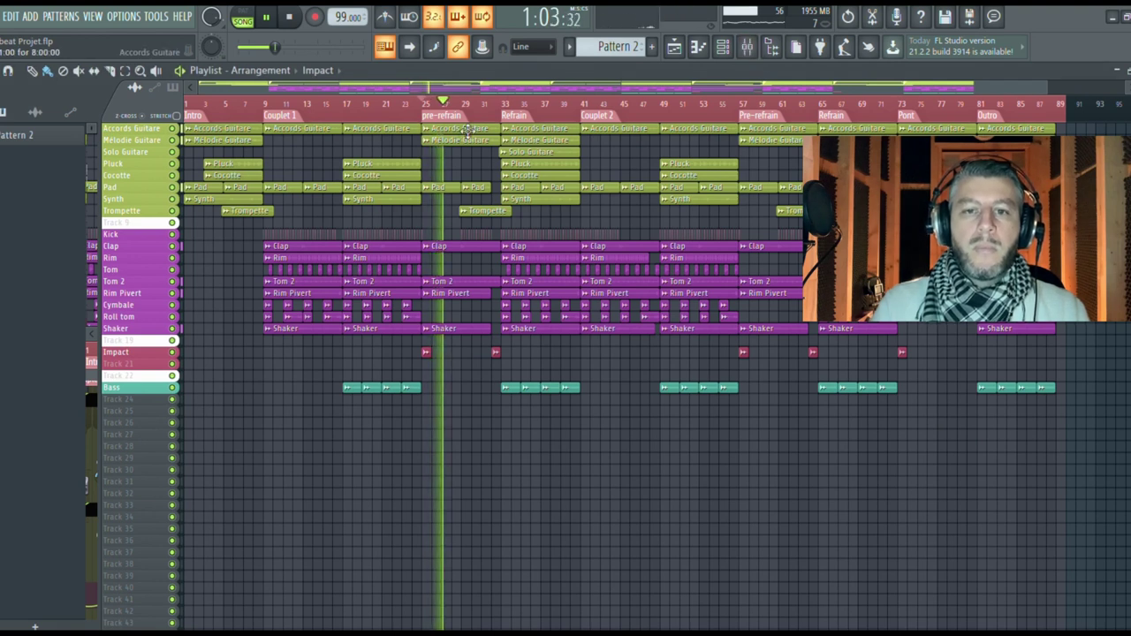
{"action": "key", "text": "space"}
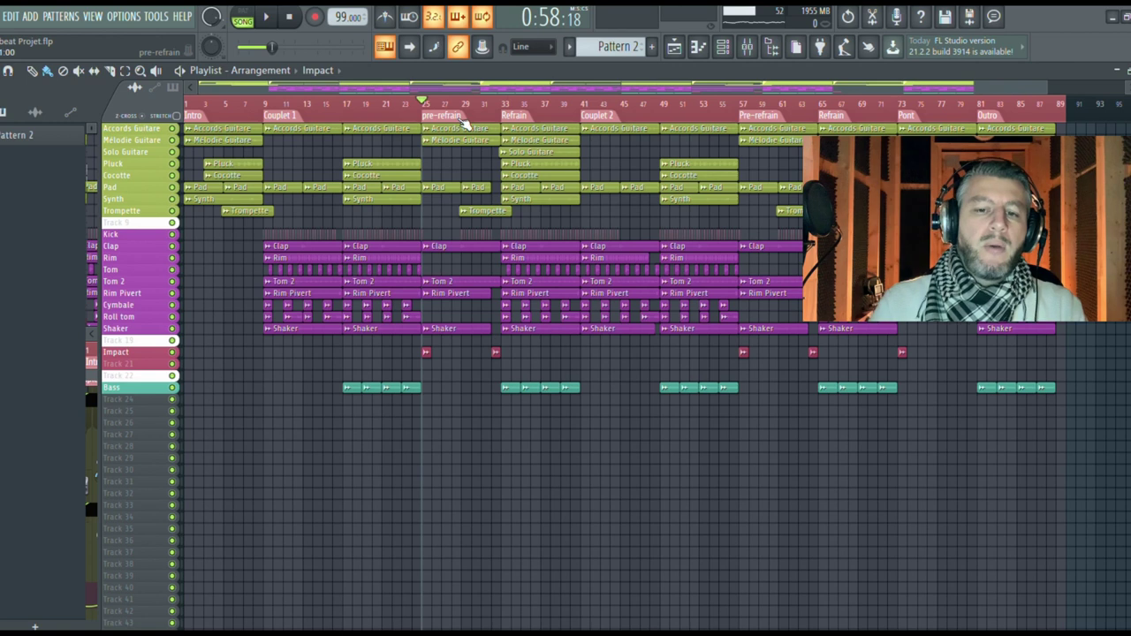
{"action": "key", "text": "space"}
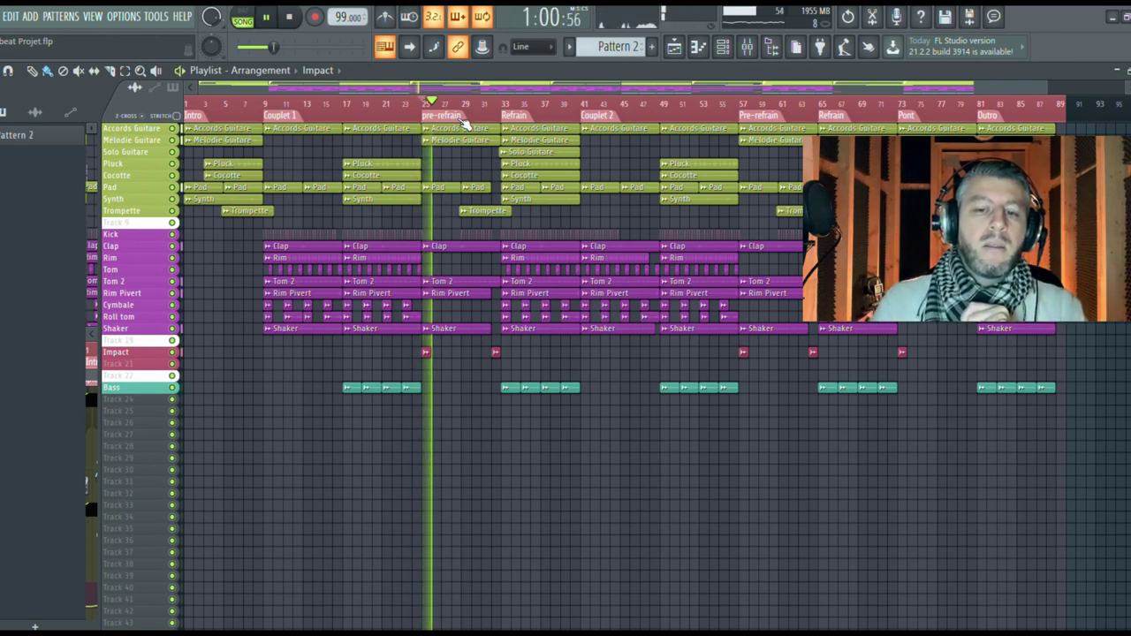
{"action": "key", "text": "space"}
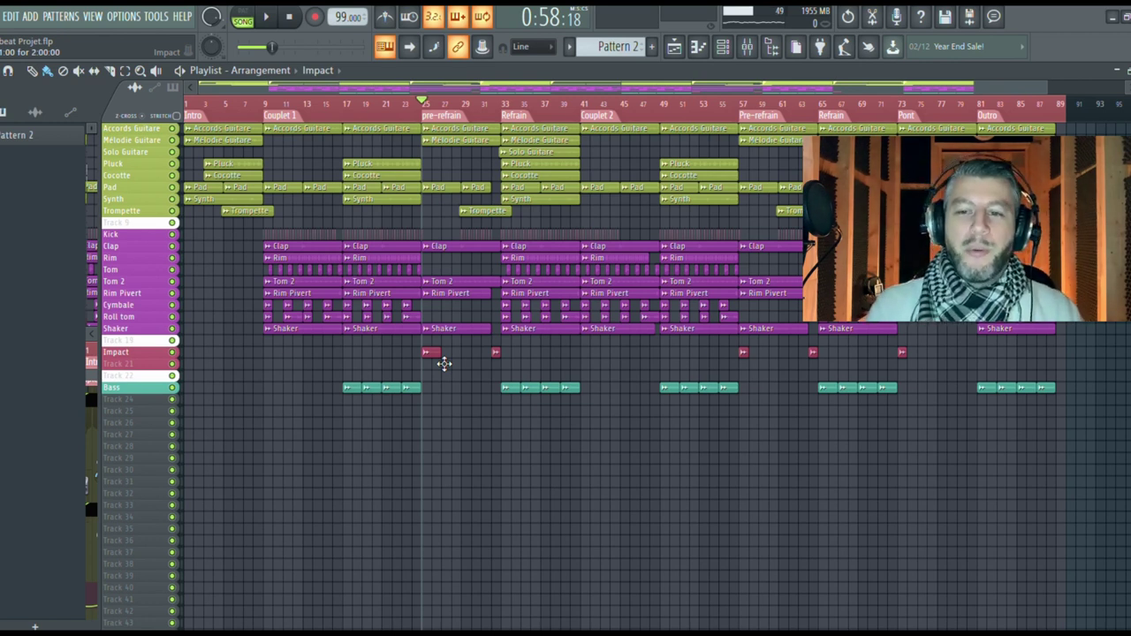
Lengthen the Impact clip just before the refrain to two bars and listen to the transition from bars 33 and 32
{"action": "key", "text": "space"}
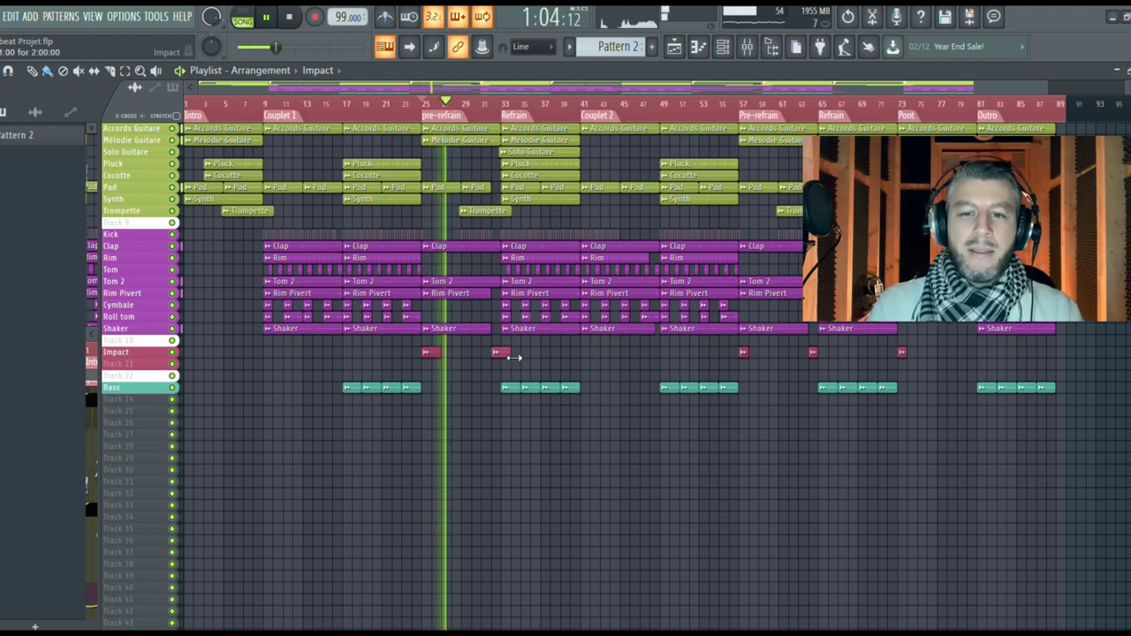
{"action": "key", "text": "space"}
{"action": "left_click", "coordinate": [505, 104]}
{"action": "key", "text": "space"}
{"action": "key", "text": "space"}
{"action": "left_click", "coordinate": [494, 105]}
{"action": "key", "text": "space"}
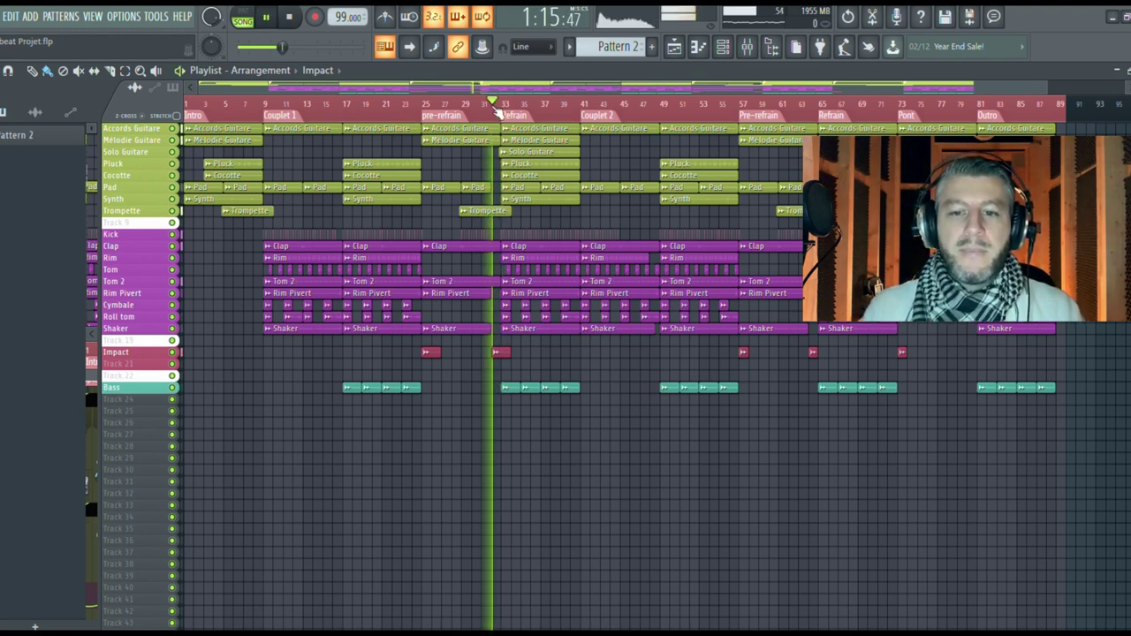
{"action": "key", "text": "space"}
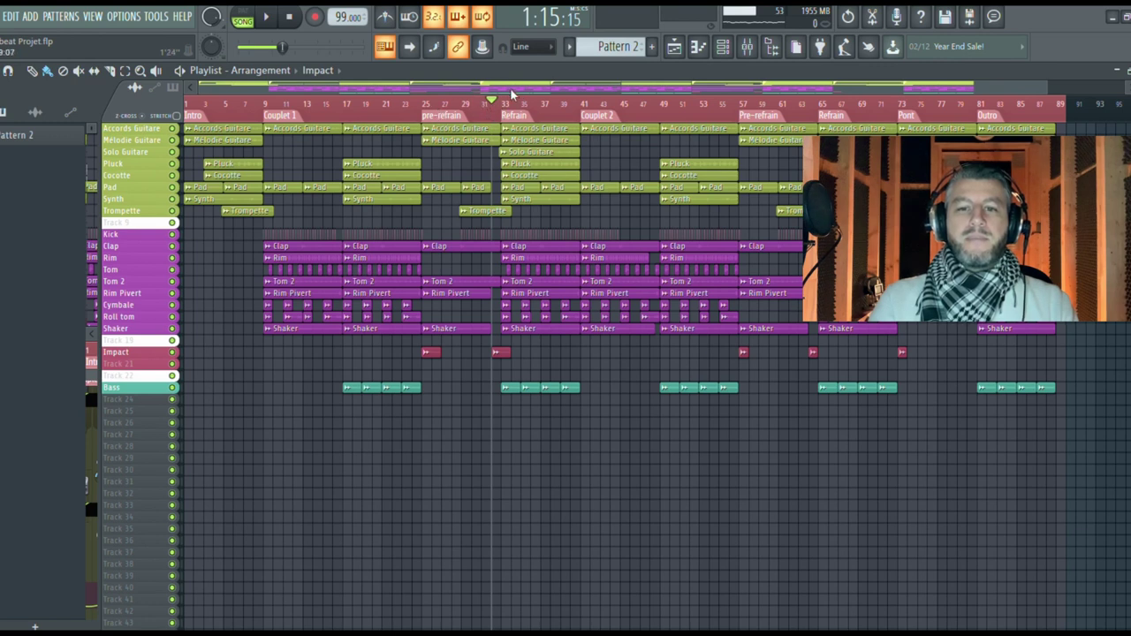
Try the Impact clip at the start of the refrain on bar 33, listen to it, and move it back to bar 32
{"action": "left_click", "coordinate": [505, 105]}
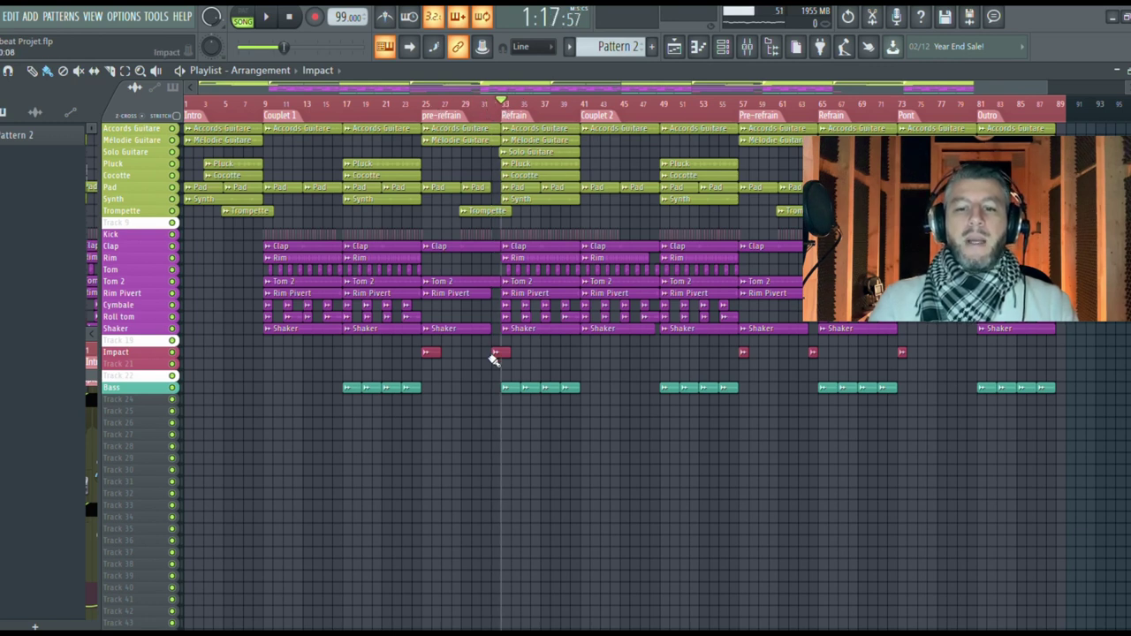
{"action": "left_click_drag", "start_coordinate": [511, 364], "coordinate": [515, 363]}
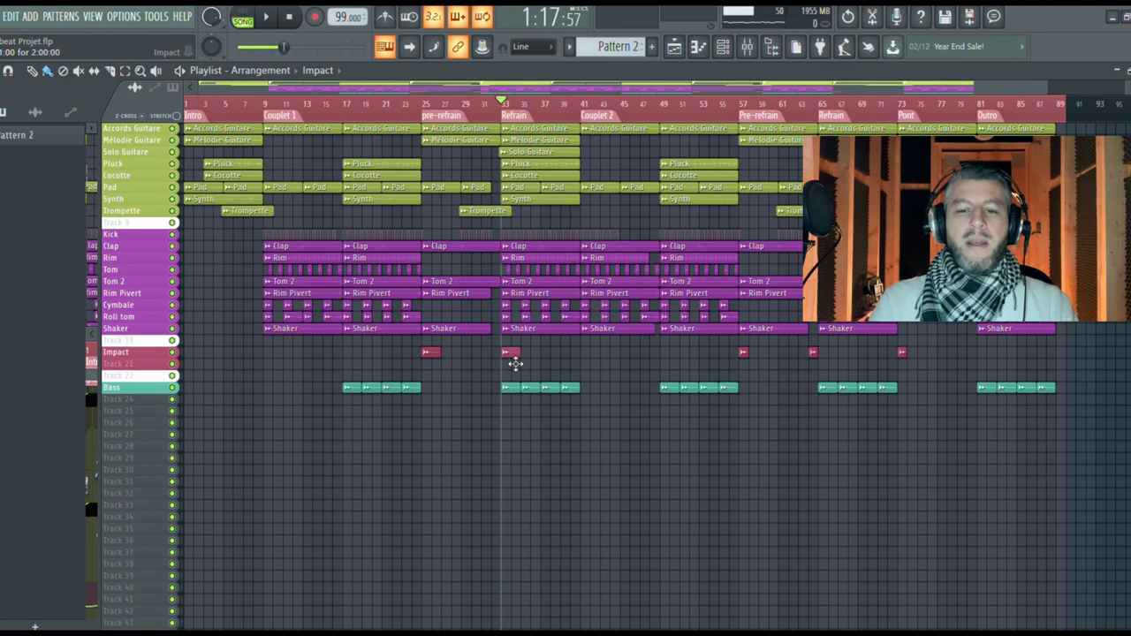
{"action": "key", "text": "space"}
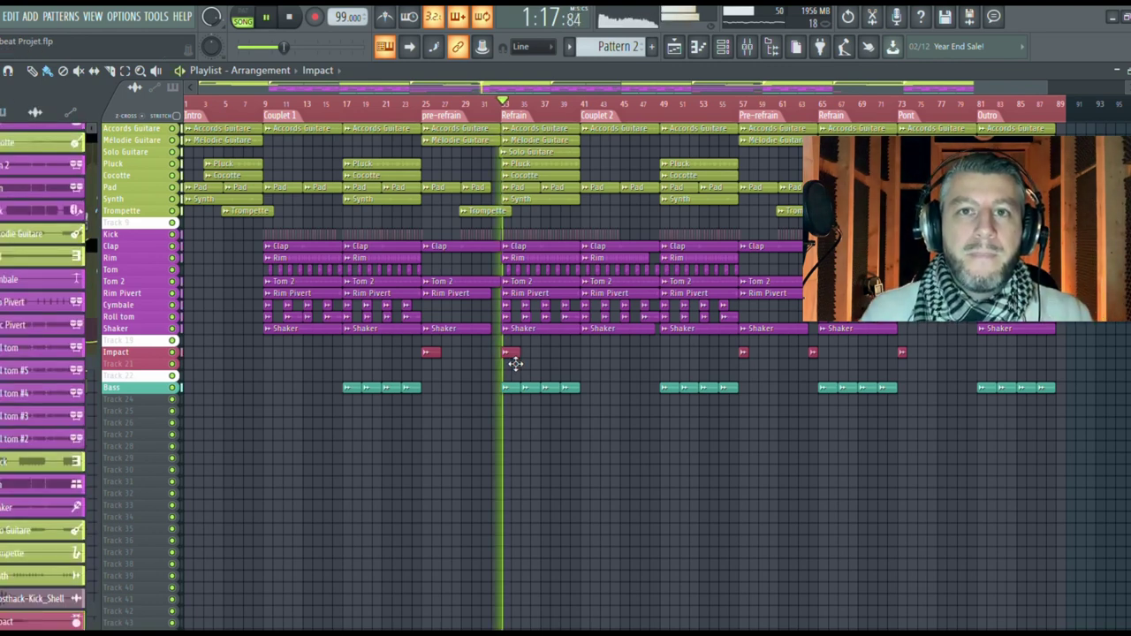
{"action": "left_click_drag", "start_coordinate": [515, 363], "coordinate": [511, 363]}
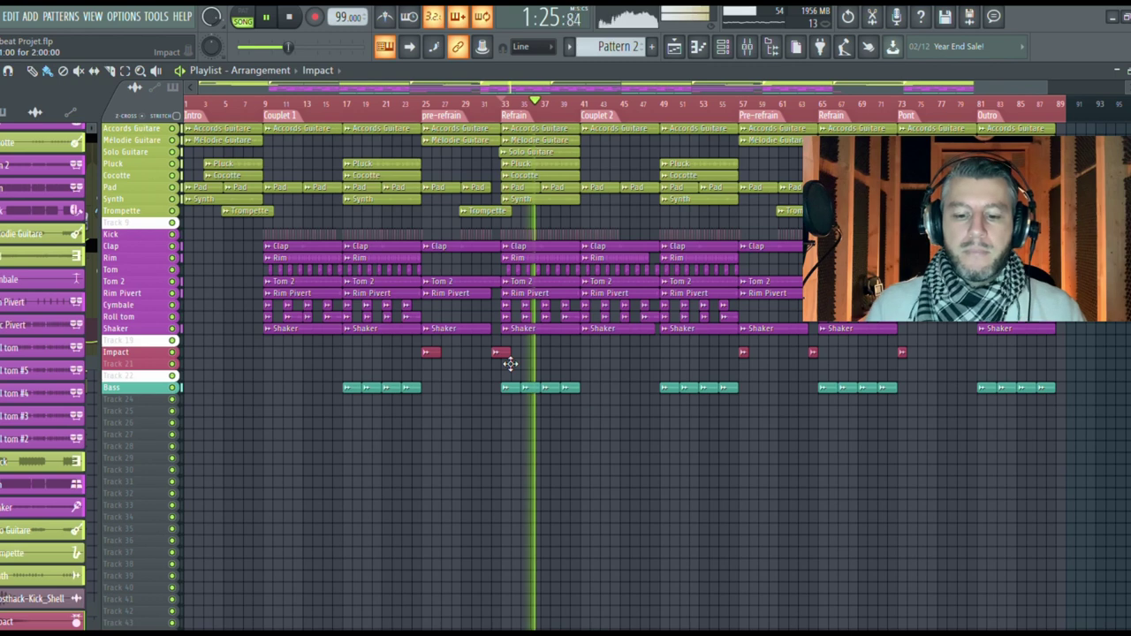
{"action": "key", "text": "space"}
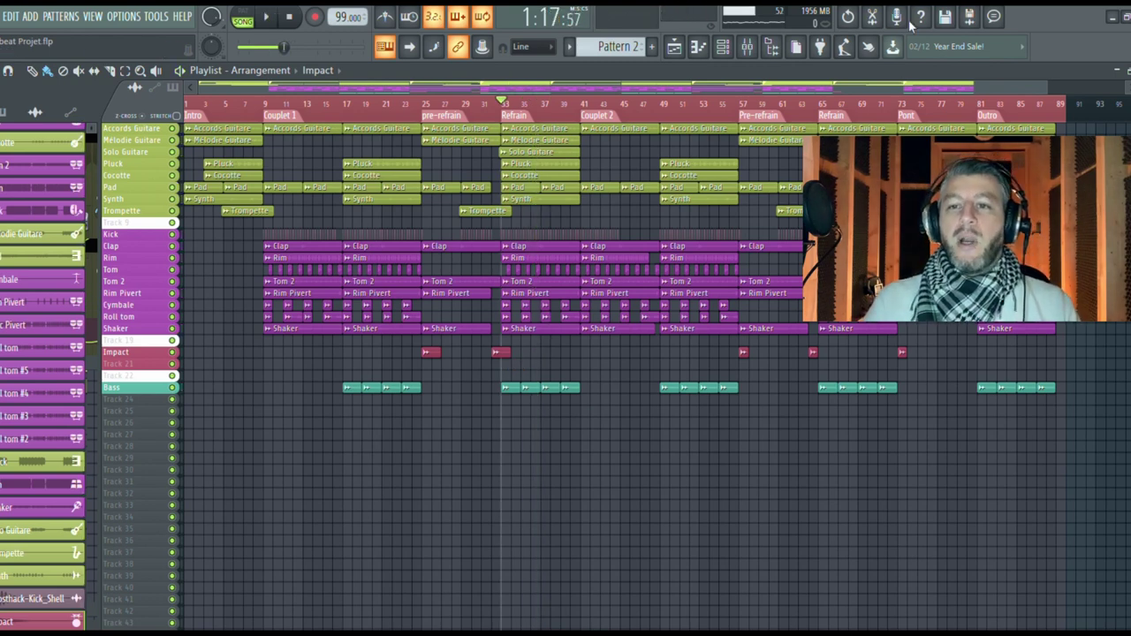
Bring up the mixer, reactivate the muted Bus Mélo, and play the arrangement from the beginning
{"action": "left_click", "coordinate": [747, 46]}
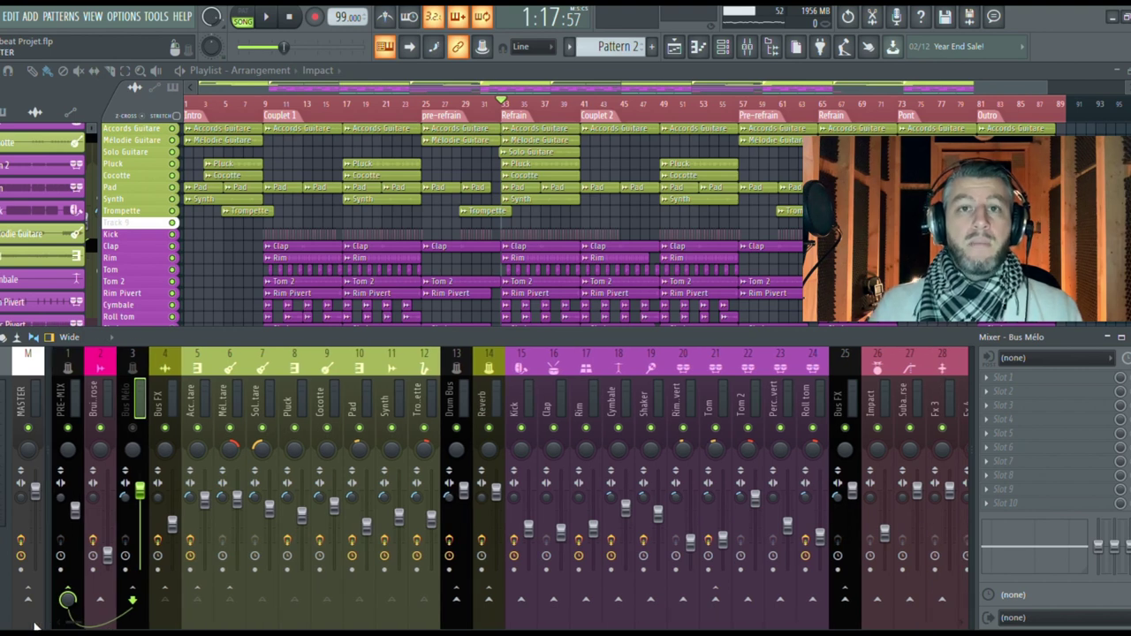
{"action": "right_click", "coordinate": [133, 438]}
{"action": "right_click", "coordinate": [132, 438]}
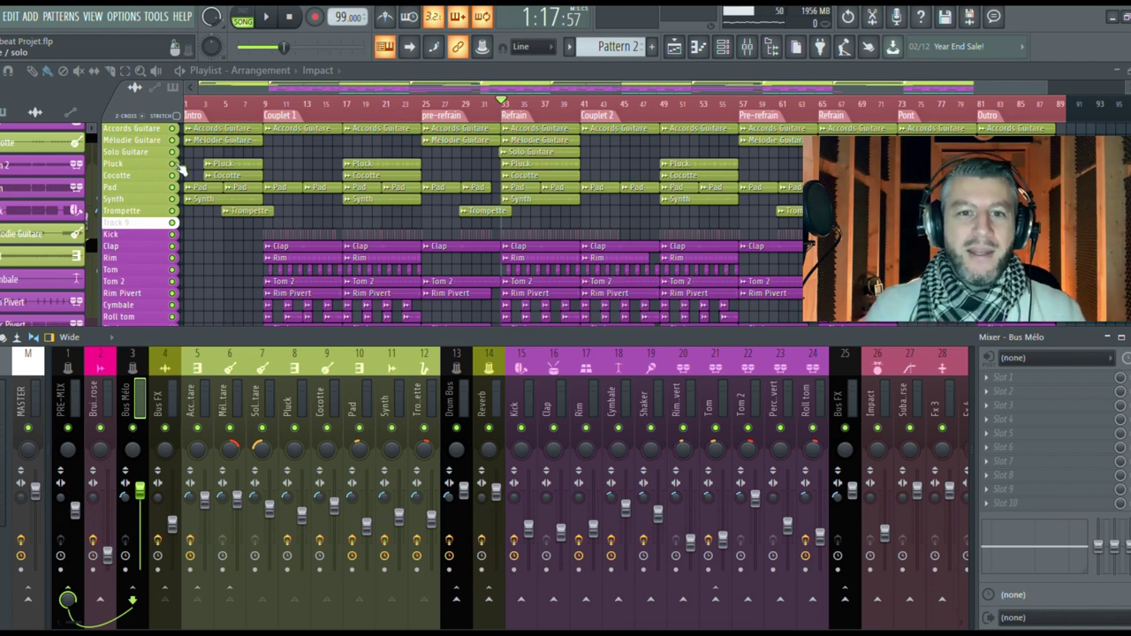
{"action": "left_click", "coordinate": [293, 16]}
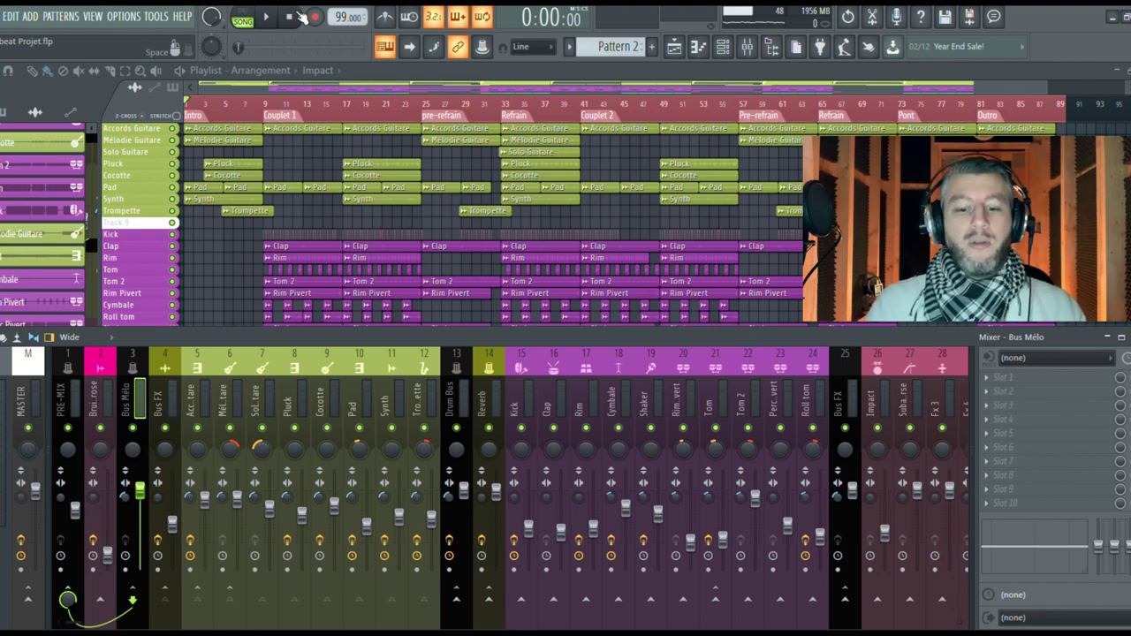
{"action": "key", "text": "space"}
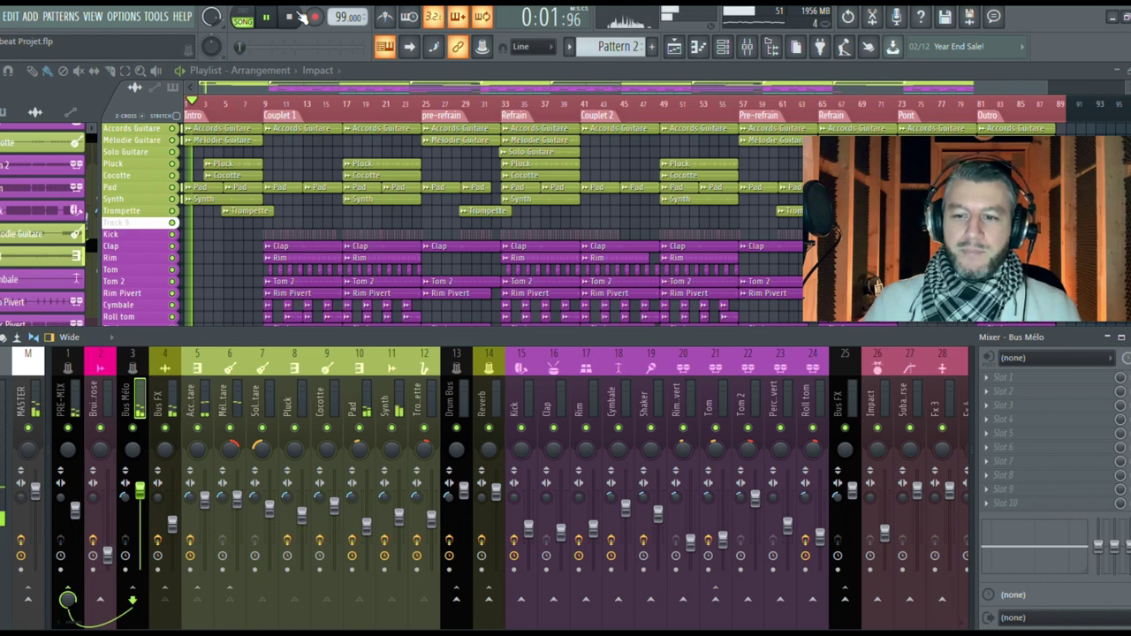